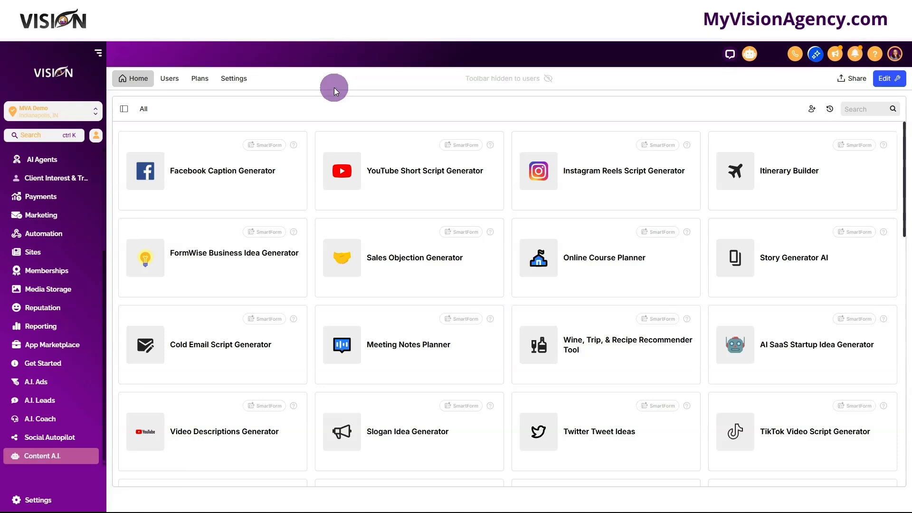
- Open the Facebook Caption Generator and submit the topic "motivation for starting a plumbing business"
{"action": "left_click", "coordinate": [290, 137]}
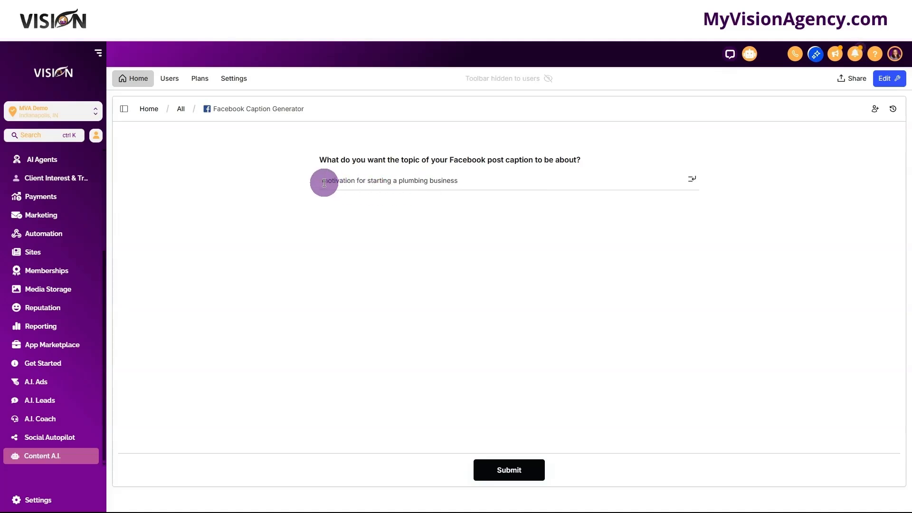
{"action": "left_click_drag", "start_coordinate": [322, 181], "coordinate": [508, 178]}
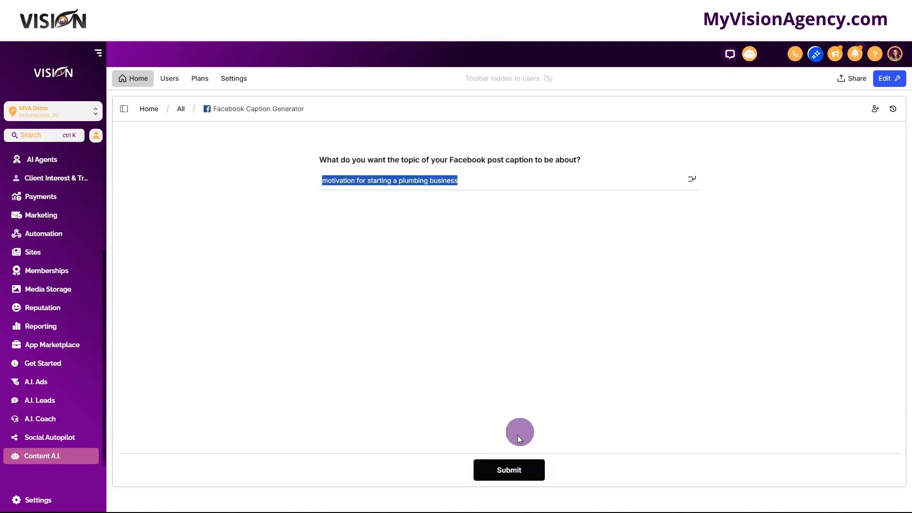
{"action": "left_click", "coordinate": [511, 471]}
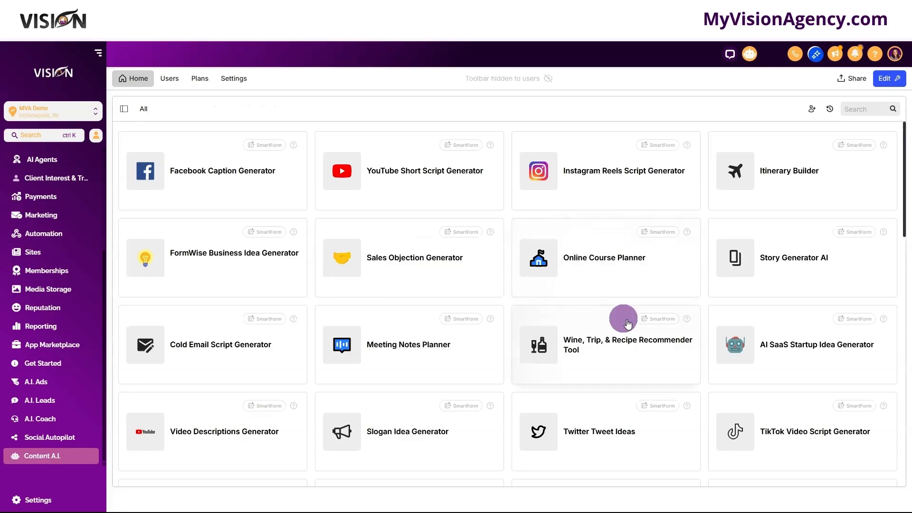
- Look through the full list of Content A.I. generator tools
{"action": "scroll", "coordinate": [627, 316], "scroll_direction": "down", "scroll_amount": 5}
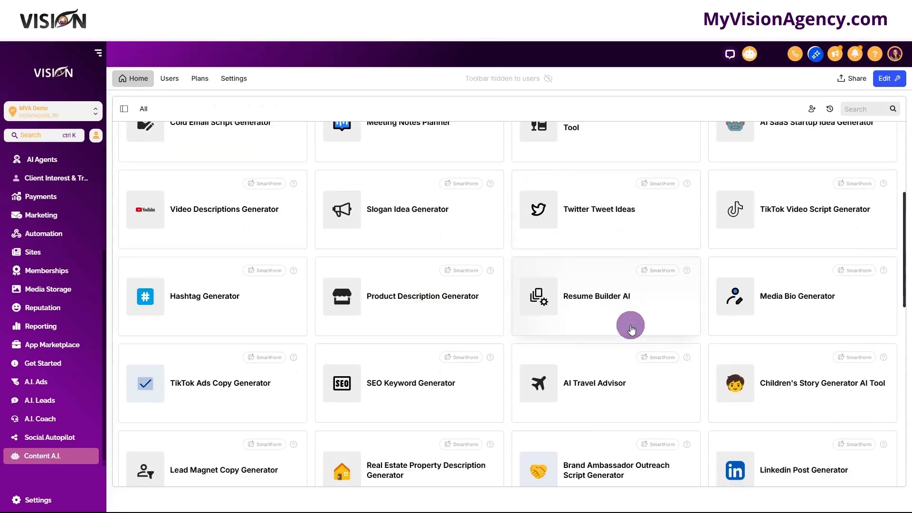
{"action": "scroll", "coordinate": [632, 329], "scroll_direction": "down", "scroll_amount": 9}
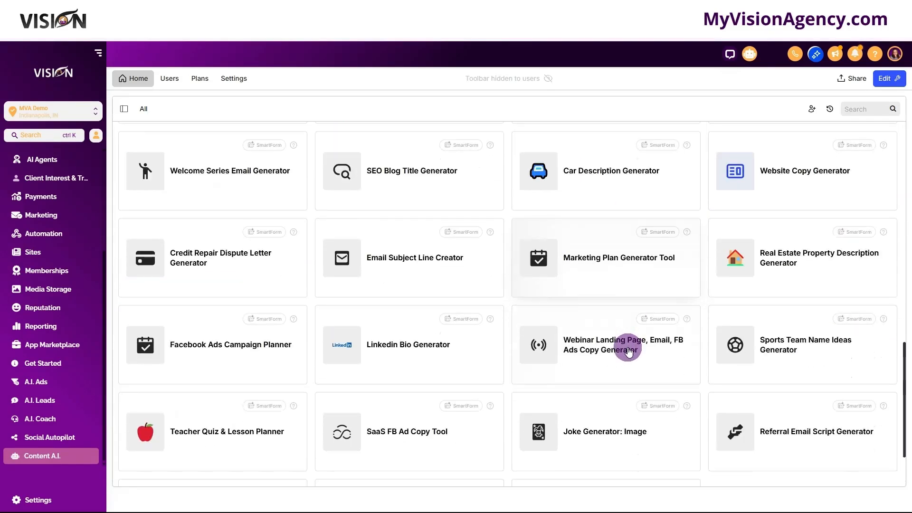
{"action": "scroll", "coordinate": [622, 365], "scroll_direction": "down", "scroll_amount": 6}
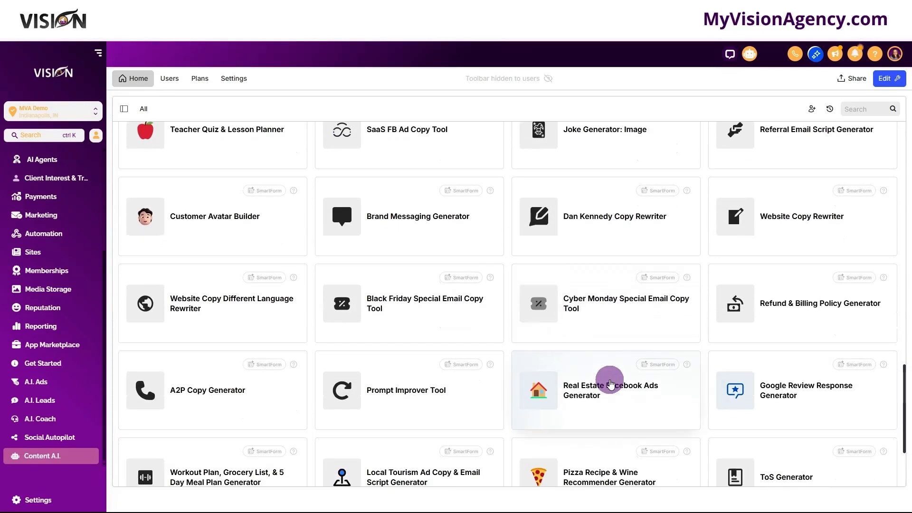
{"action": "scroll", "coordinate": [611, 384], "scroll_direction": "down", "scroll_amount": 3}
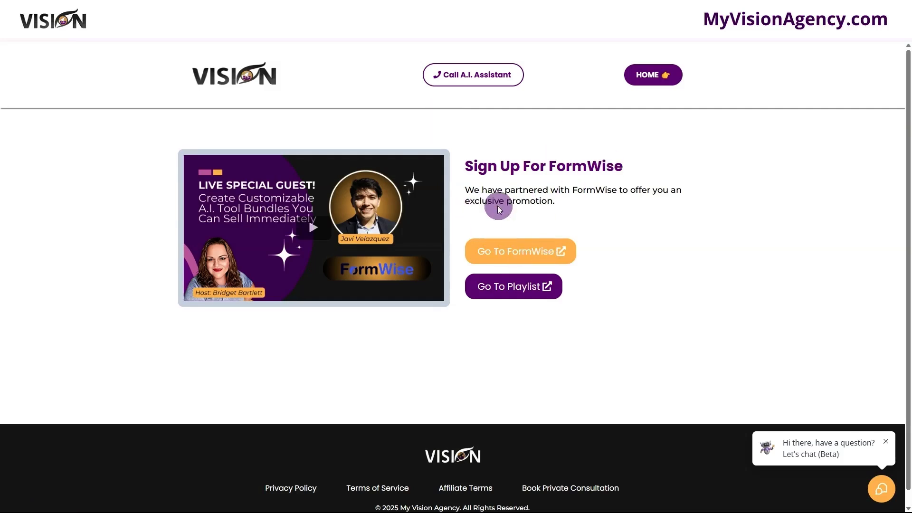
- Visit the FormWise website from the sign-up page, return, and look through the videos in the FormWise playlist
{"action": "left_click", "coordinate": [496, 257]}
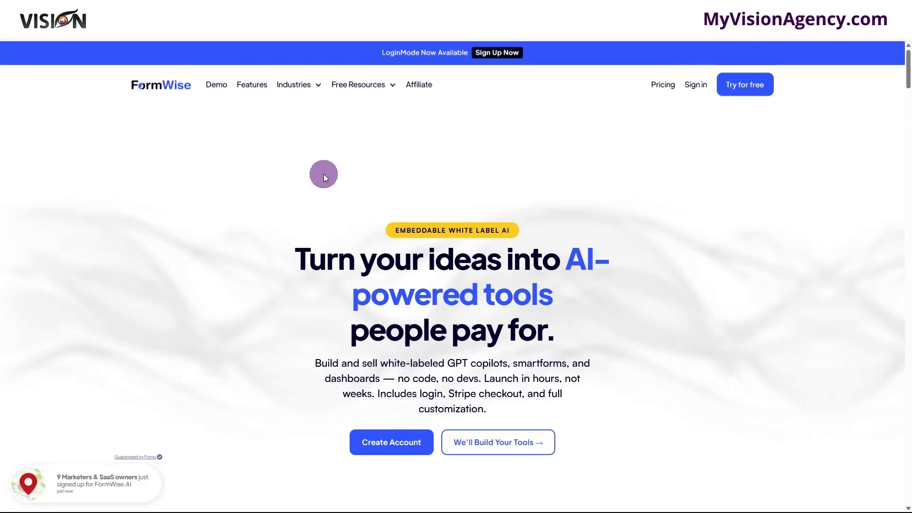
{"action": "left_click", "coordinate": [213, 7]}
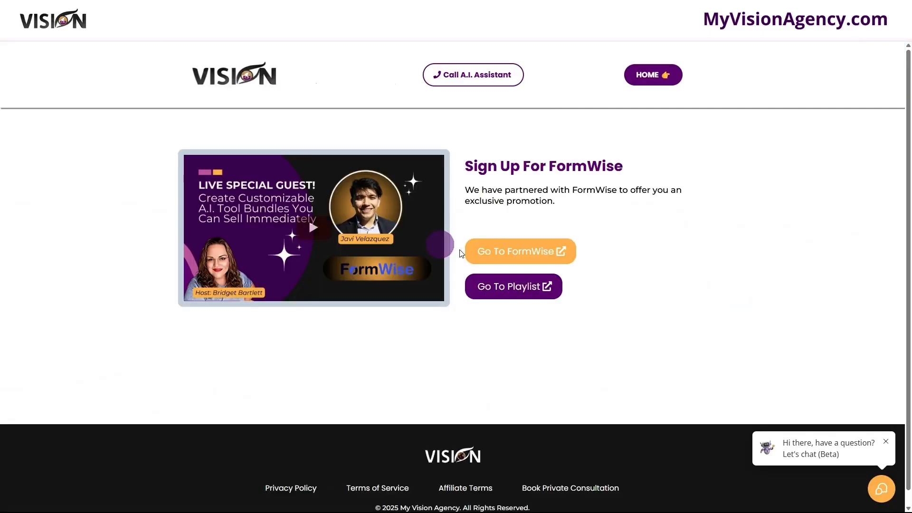
{"action": "left_click", "coordinate": [515, 293]}
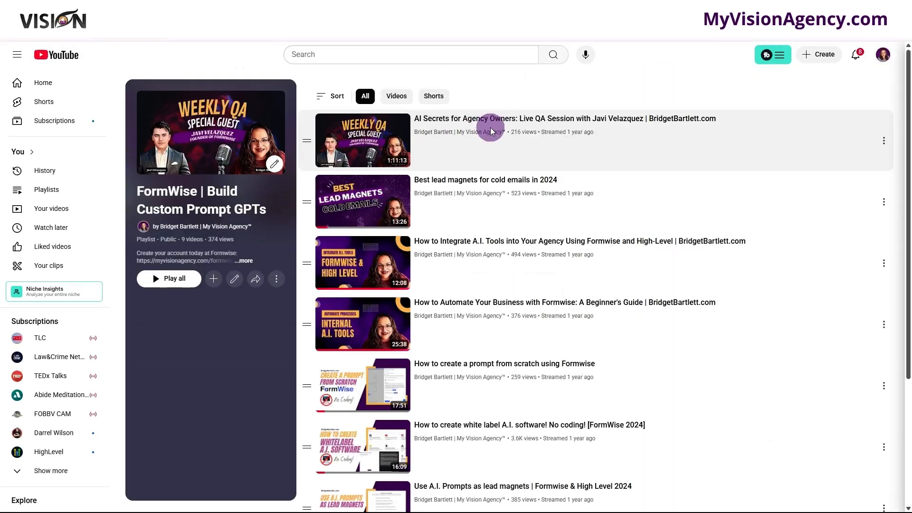
{"action": "scroll", "coordinate": [607, 149], "scroll_direction": "down", "scroll_amount": 4}
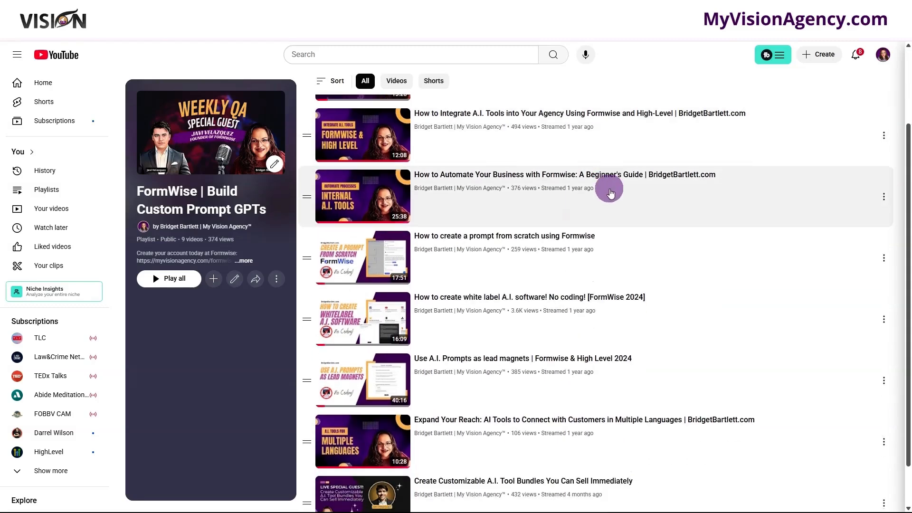
{"action": "scroll", "coordinate": [609, 187], "scroll_direction": "up", "scroll_amount": 1}
{"action": "scroll", "coordinate": [546, 171], "scroll_direction": "up", "scroll_amount": 3}
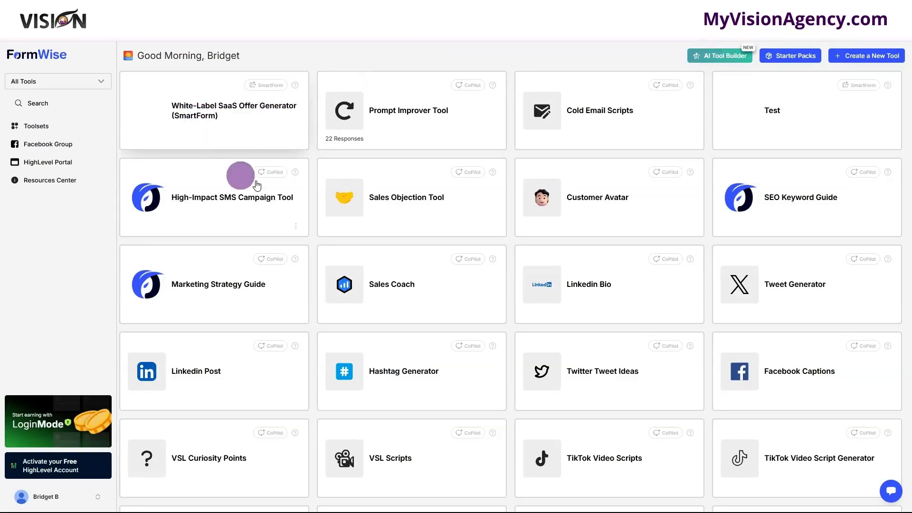
- Browse the tools on the FormWise dashboard and open the White-Label SaaS Offer Generator (SmartForm)
{"action": "scroll", "coordinate": [634, 211], "scroll_direction": "down", "scroll_amount": 2}
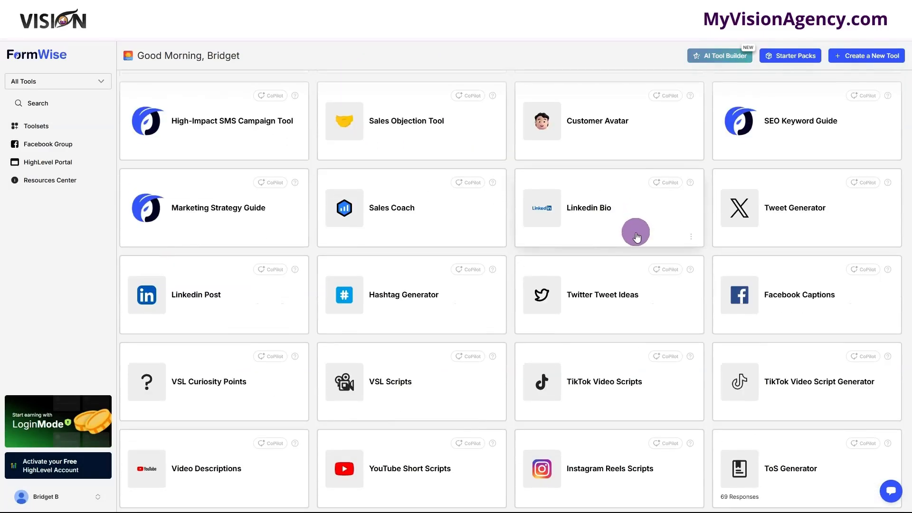
{"action": "scroll", "coordinate": [635, 232], "scroll_direction": "down", "scroll_amount": 1}
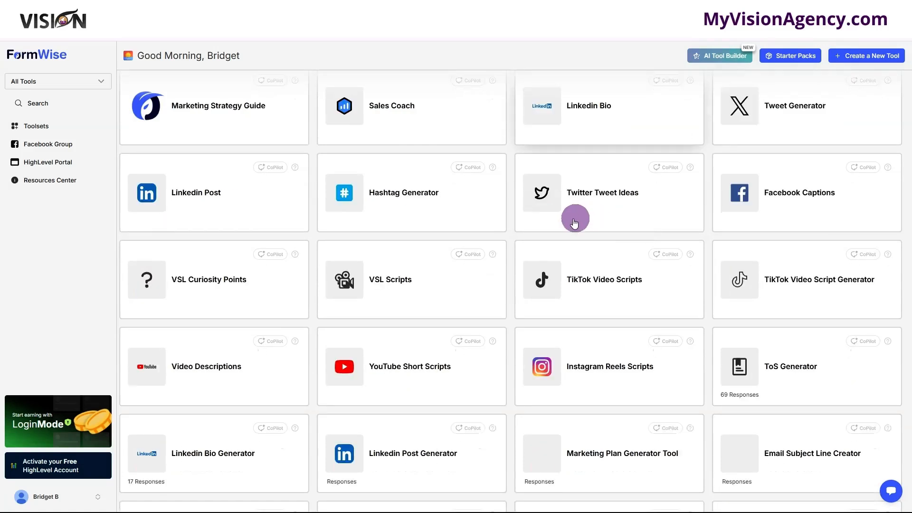
{"action": "scroll", "coordinate": [577, 216], "scroll_direction": "up", "scroll_amount": 3}
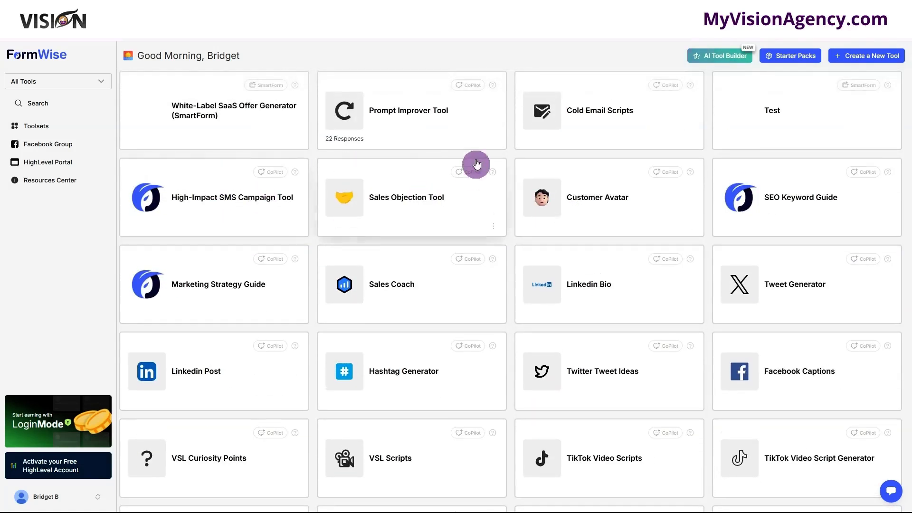
{"action": "left_click", "coordinate": [216, 118]}
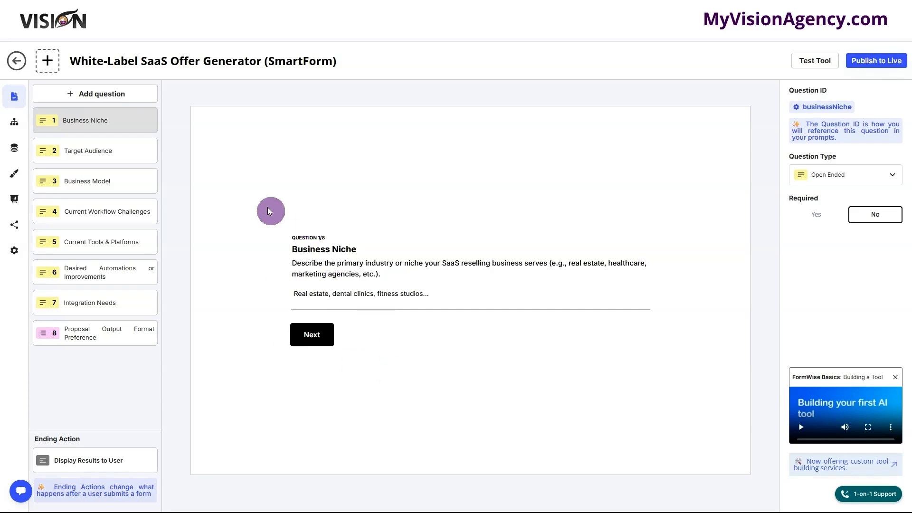
- Review the form's Target Audience, Business Model and Current Workflow Challenges questions
{"action": "left_click", "coordinate": [90, 154]}
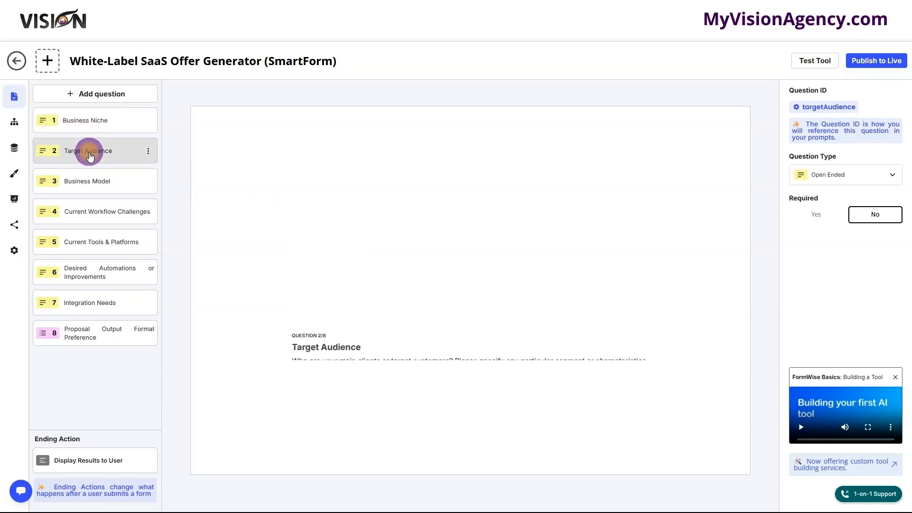
{"action": "left_click", "coordinate": [95, 185]}
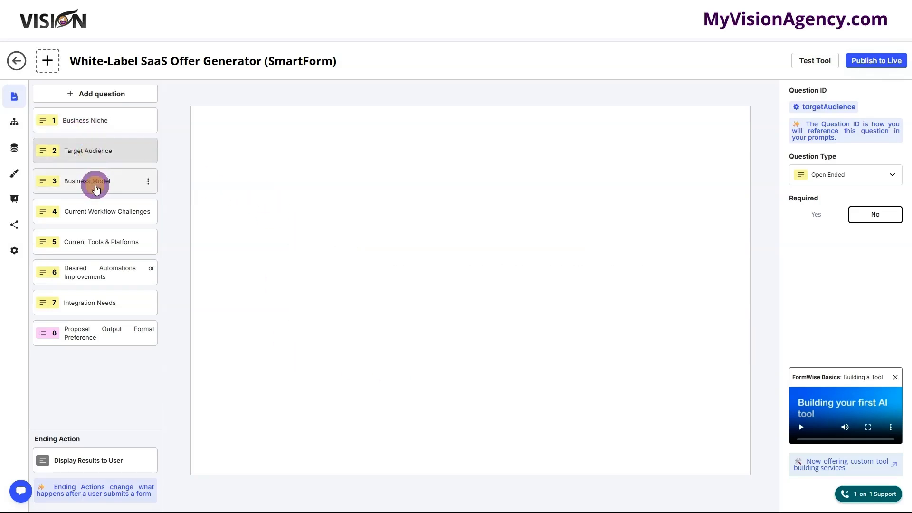
{"action": "left_click", "coordinate": [98, 215]}
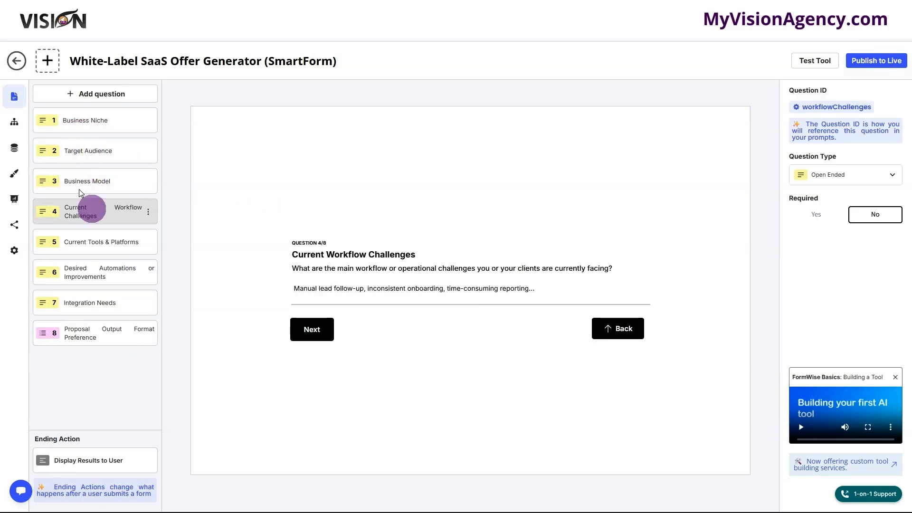
- Read through the instructions of the Tailored GHL Use Case Recommendations prompt in the tool's workflow, and close it
{"action": "left_click", "coordinate": [14, 122]}
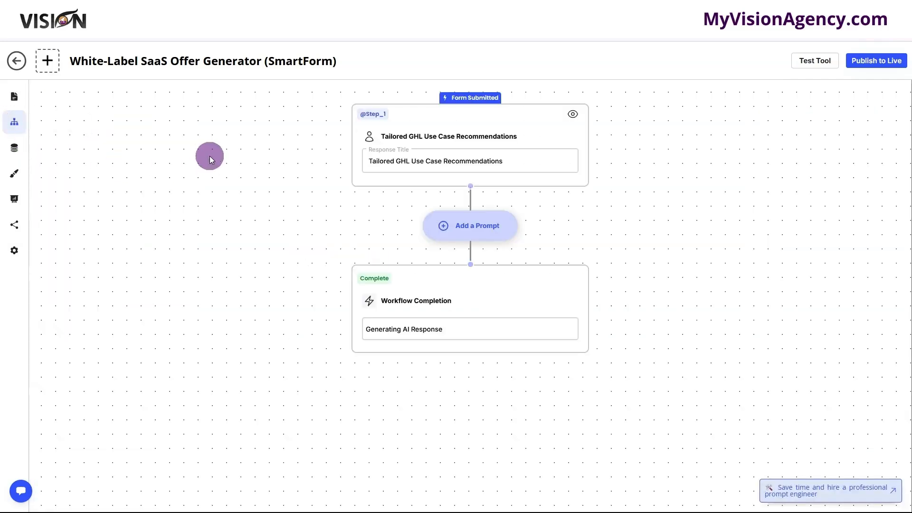
{"action": "left_click", "coordinate": [464, 126]}
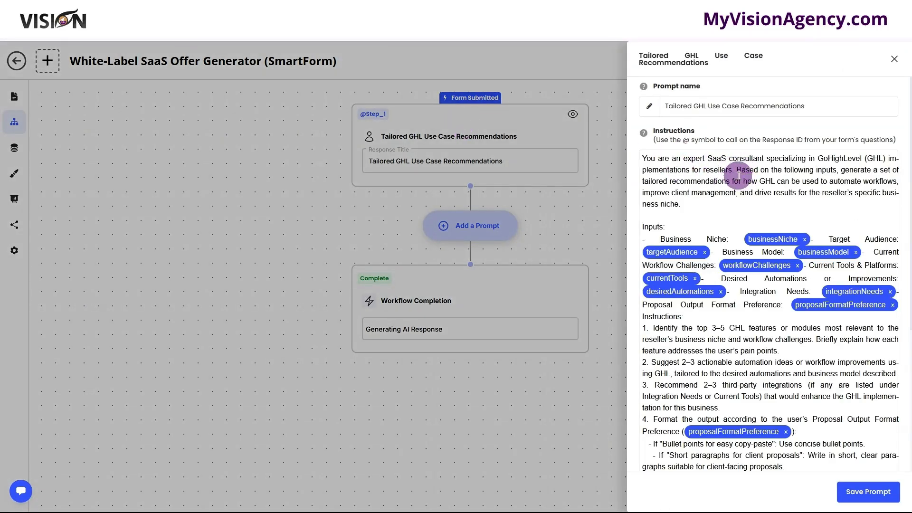
{"action": "scroll", "coordinate": [740, 183], "scroll_direction": "down", "scroll_amount": 1}
{"action": "scroll", "coordinate": [739, 188], "scroll_direction": "up", "scroll_amount": 1}
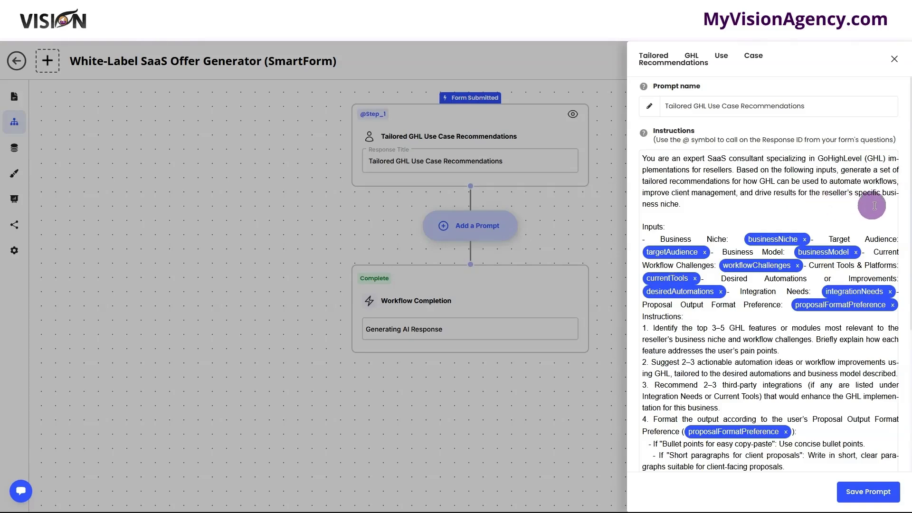
{"action": "scroll", "coordinate": [681, 214], "scroll_direction": "down", "scroll_amount": 1}
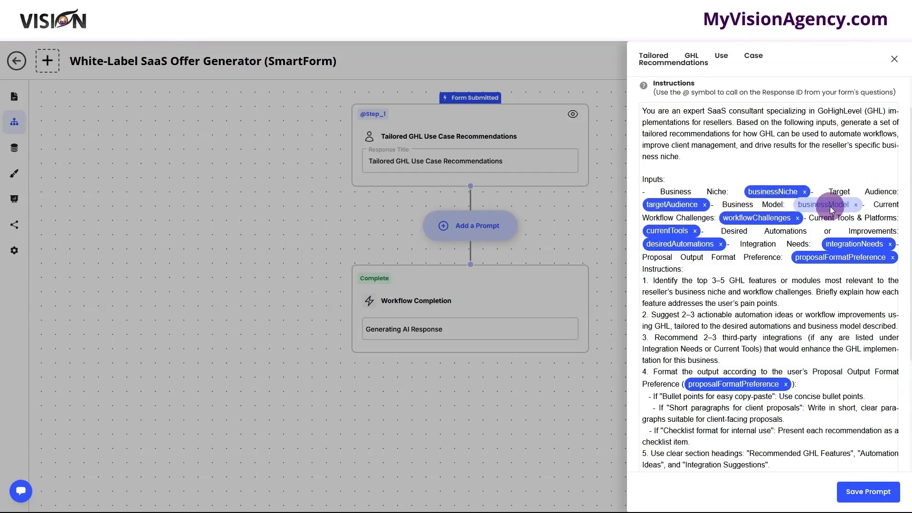
{"action": "scroll", "coordinate": [745, 263], "scroll_direction": "down", "scroll_amount": 2}
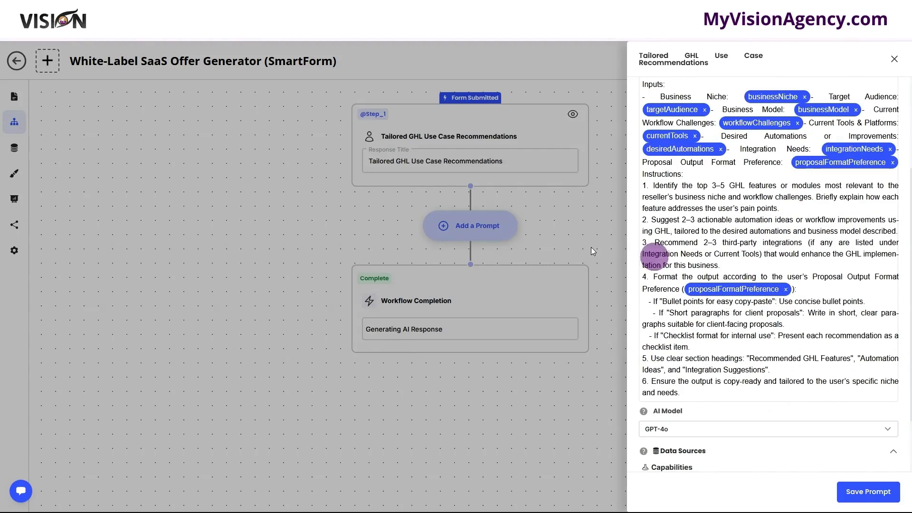
{"action": "left_click", "coordinate": [278, 199]}
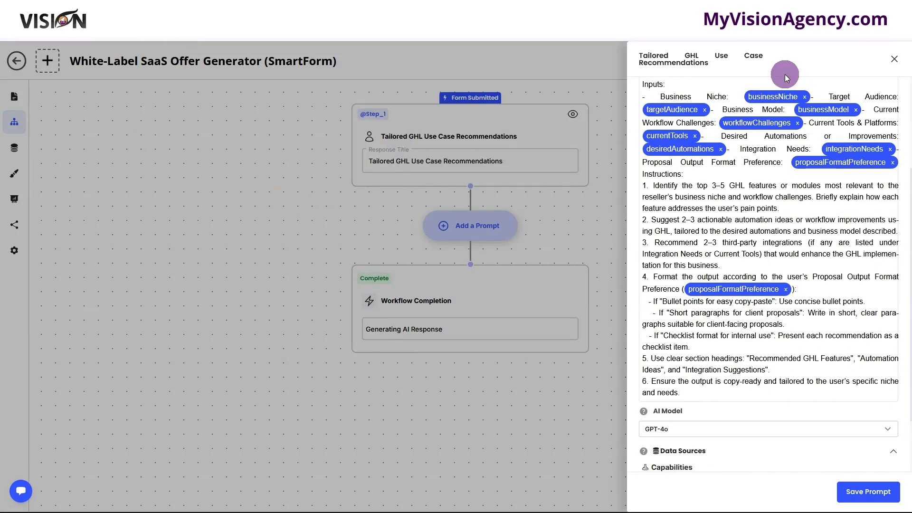
{"action": "key", "text": "Escape"}
- Examine the question IDs of the Business Niche and Target Audience questions without changing them
{"action": "left_click", "coordinate": [14, 97]}
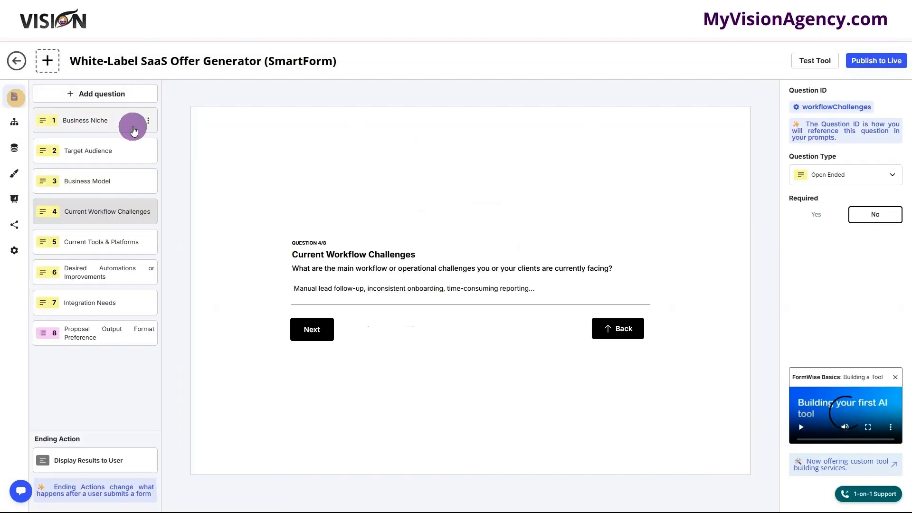
{"action": "left_click", "coordinate": [98, 119]}
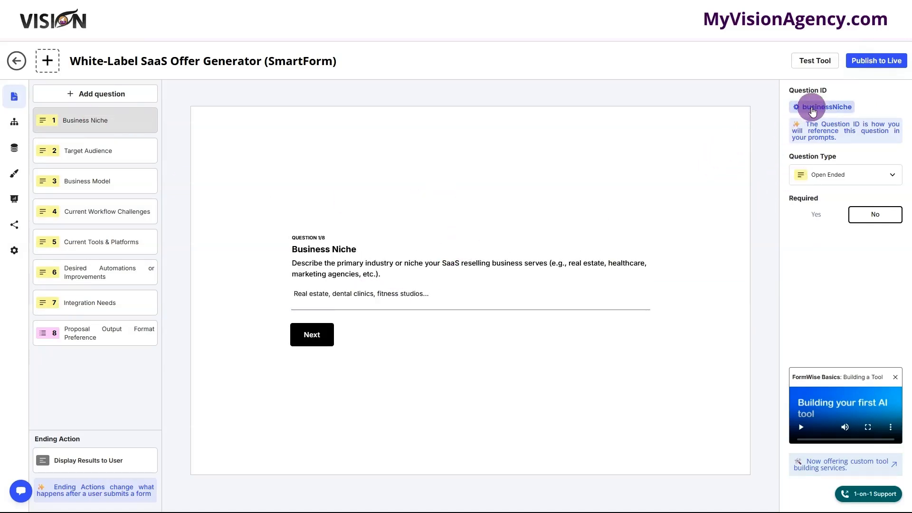
{"action": "left_click", "coordinate": [814, 109]}
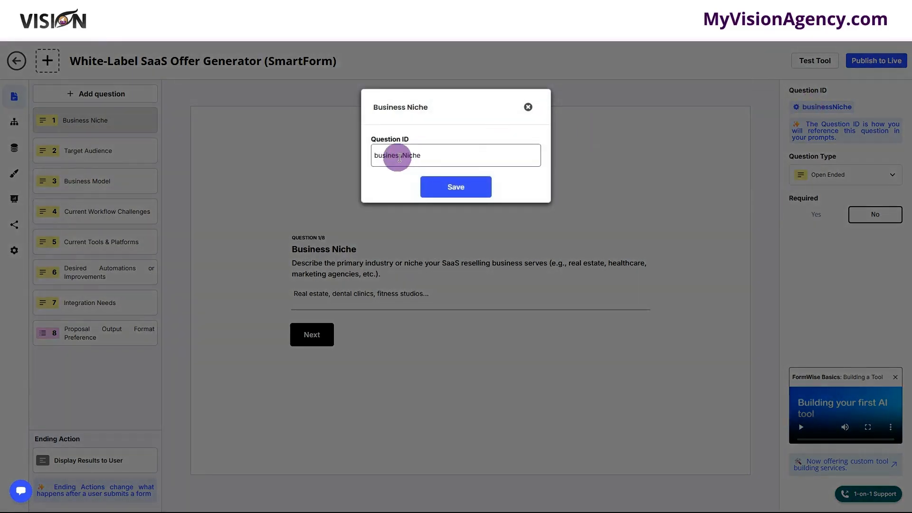
{"action": "left_click", "coordinate": [530, 111]}
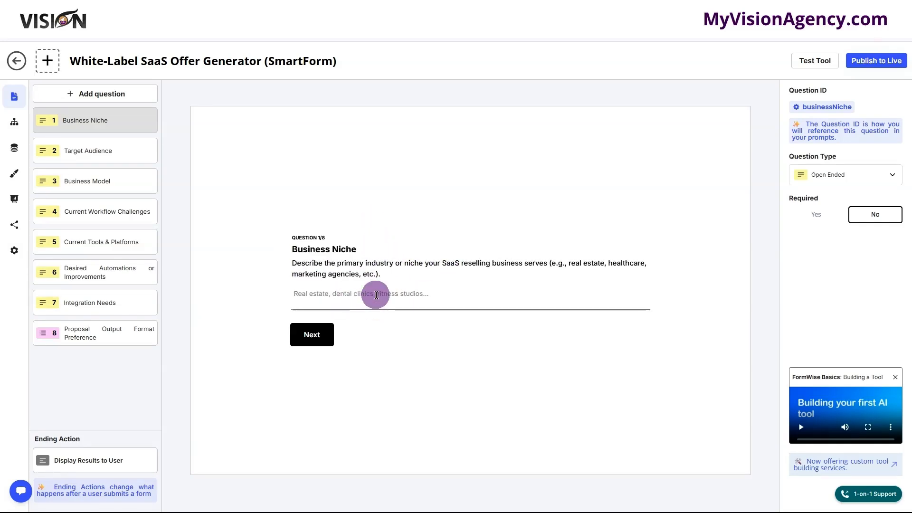
{"action": "left_click", "coordinate": [66, 156]}
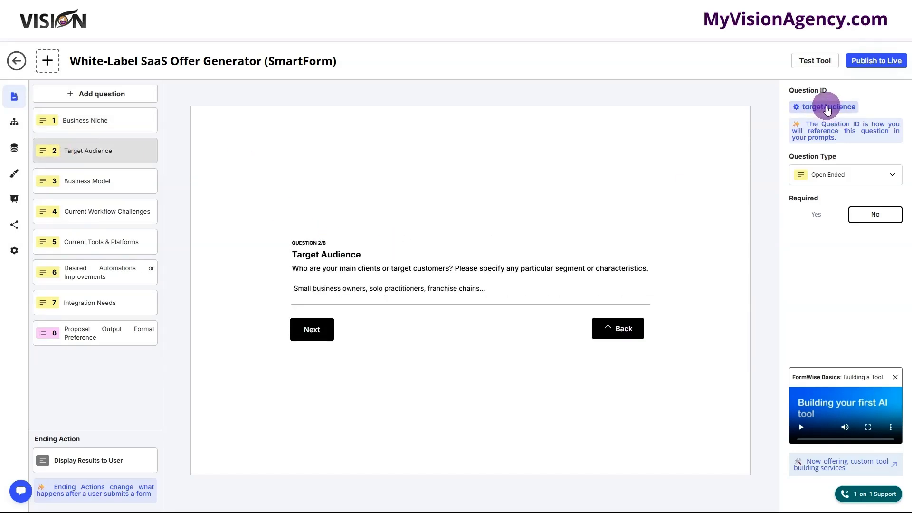
- Reopen the Tailored GHL Use Case Recommendations prompt, set its AI model to GPT-4.1 and expand its data sources
{"action": "left_click", "coordinate": [14, 121]}
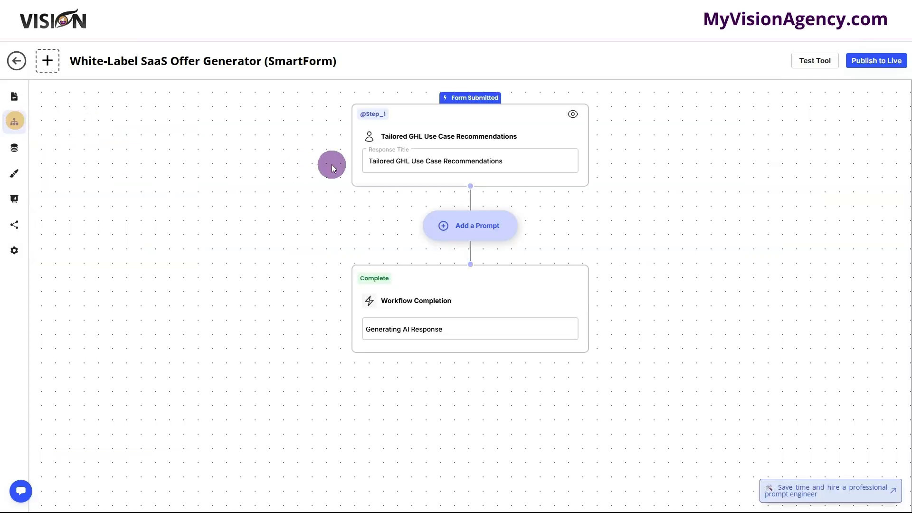
{"action": "left_click", "coordinate": [478, 112]}
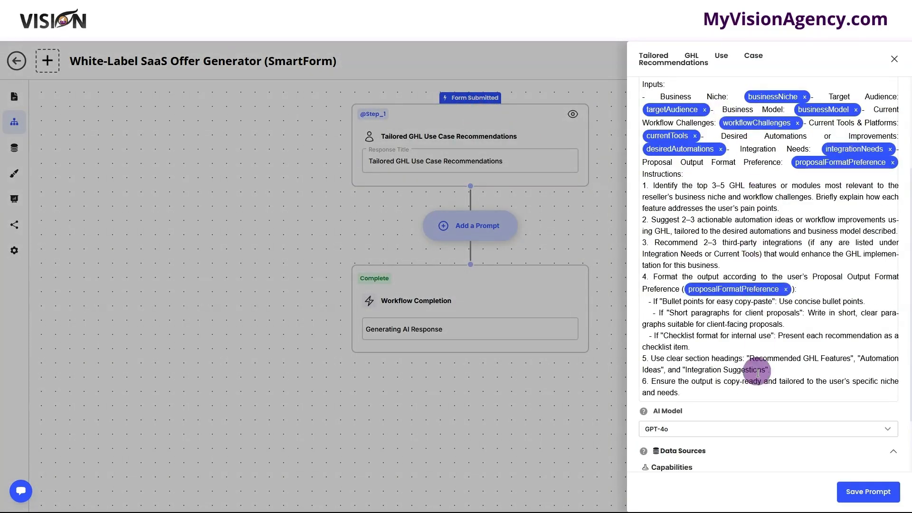
{"action": "scroll", "coordinate": [758, 373], "scroll_direction": "down", "scroll_amount": 2}
{"action": "left_click", "coordinate": [689, 353]}
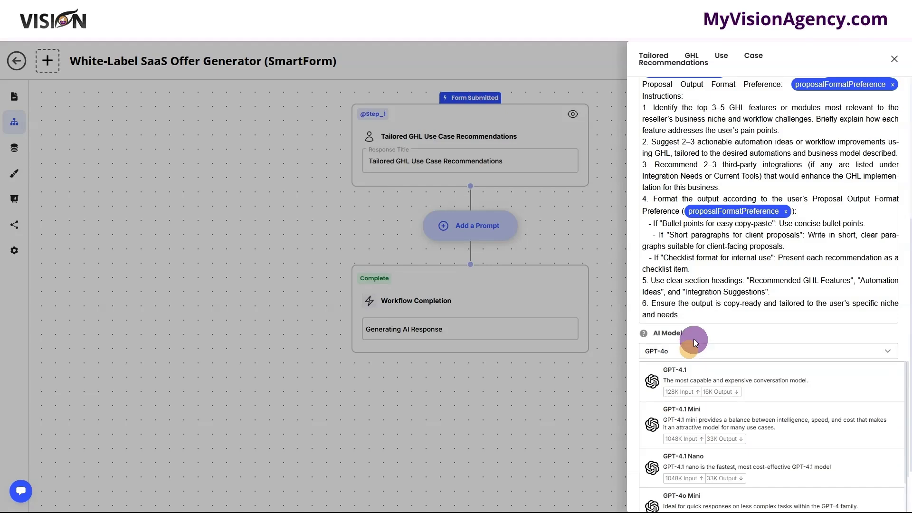
{"action": "left_click", "coordinate": [749, 371]}
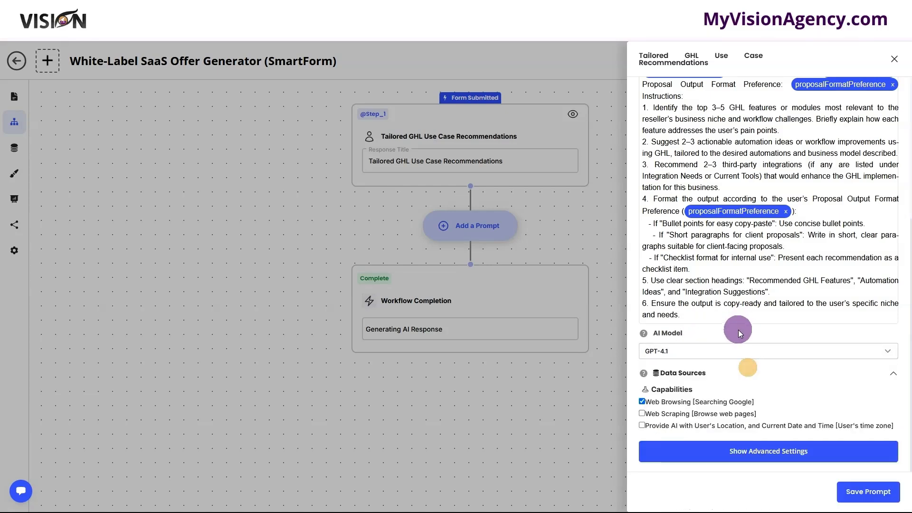
{"action": "left_click", "coordinate": [690, 376]}
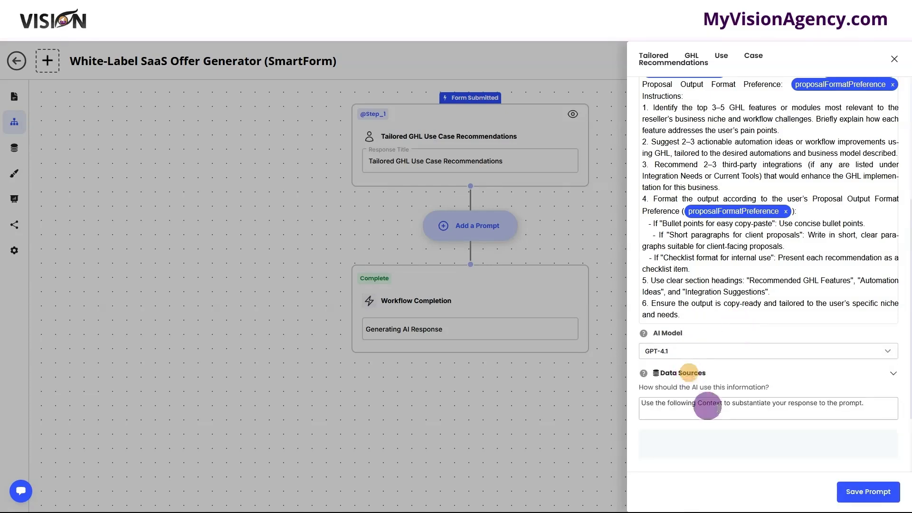
- Enable web scraping alongside web browsing in the prompt's data source capabilities, and save the prompt
{"action": "left_click", "coordinate": [712, 374]}
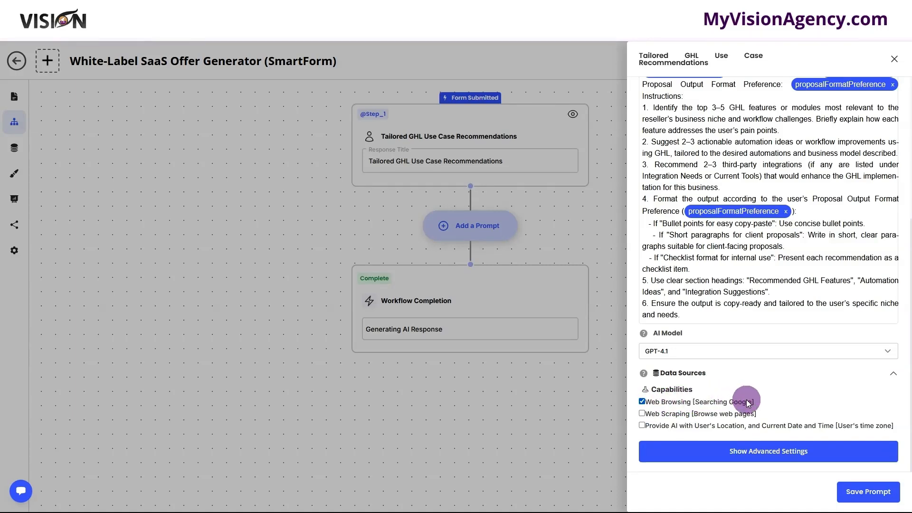
{"action": "left_click", "coordinate": [642, 415]}
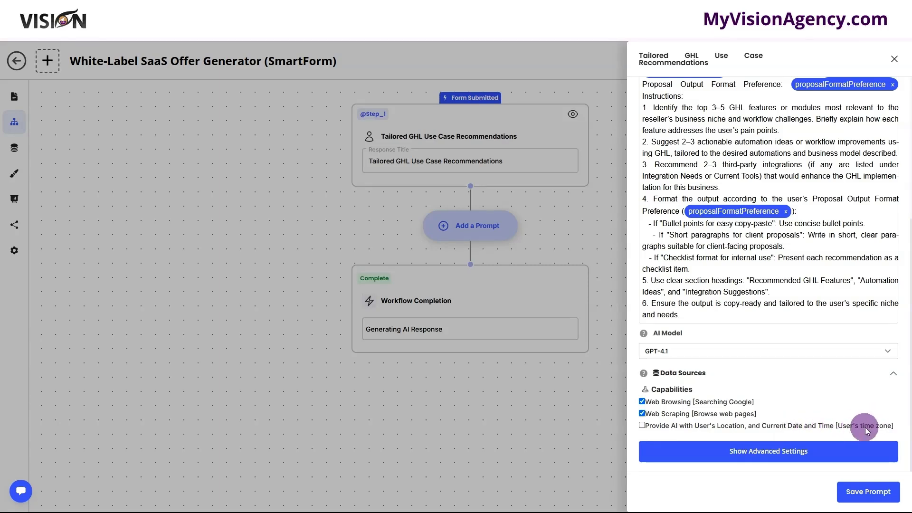
{"action": "left_click", "coordinate": [861, 495]}
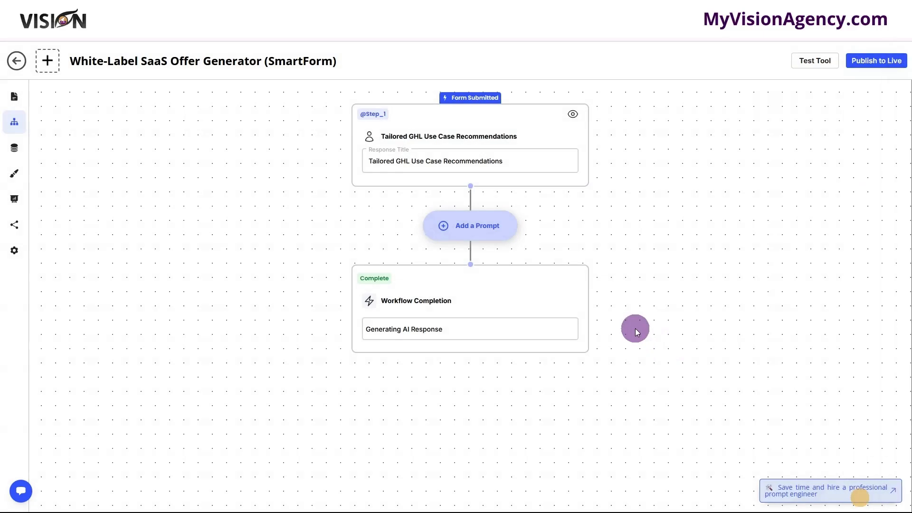
- Look through the tool's data source documents, available themes, response records and embed and sharing options
{"action": "left_click", "coordinate": [18, 149]}
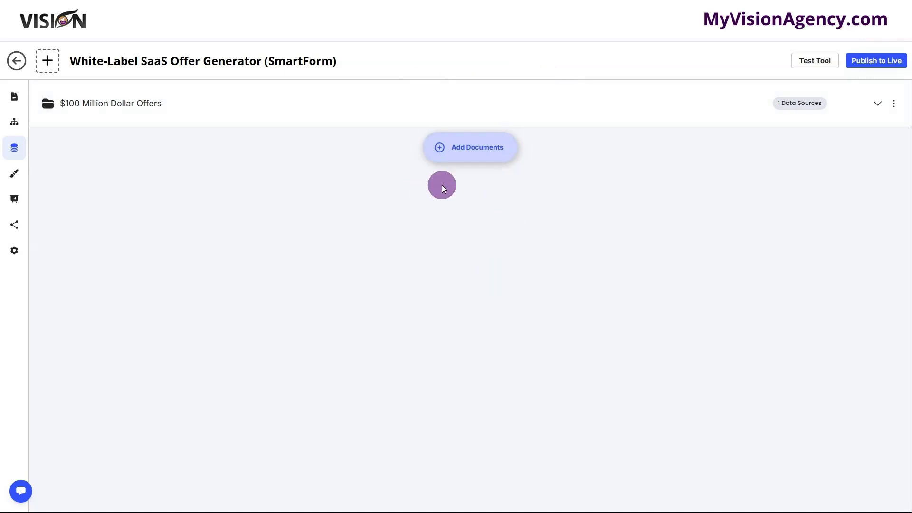
{"action": "left_click", "coordinate": [15, 173]}
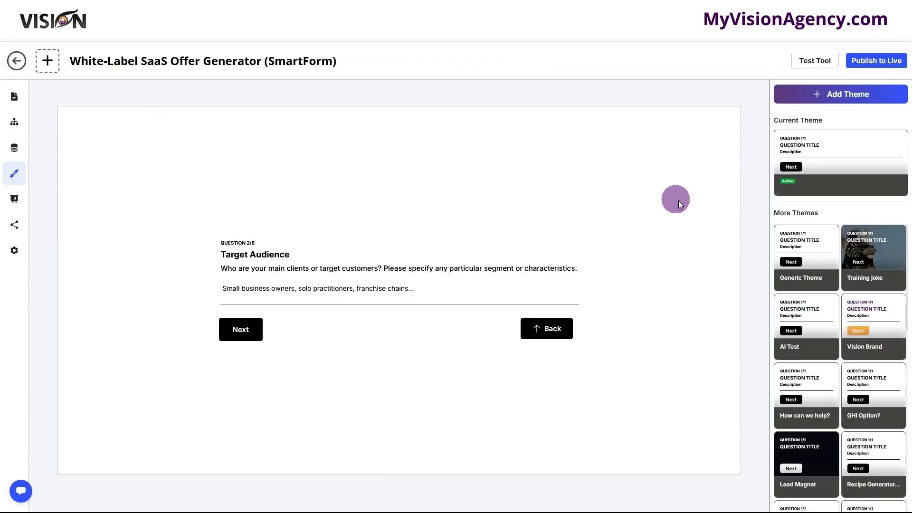
{"action": "scroll", "coordinate": [819, 285], "scroll_direction": "down", "scroll_amount": 5}
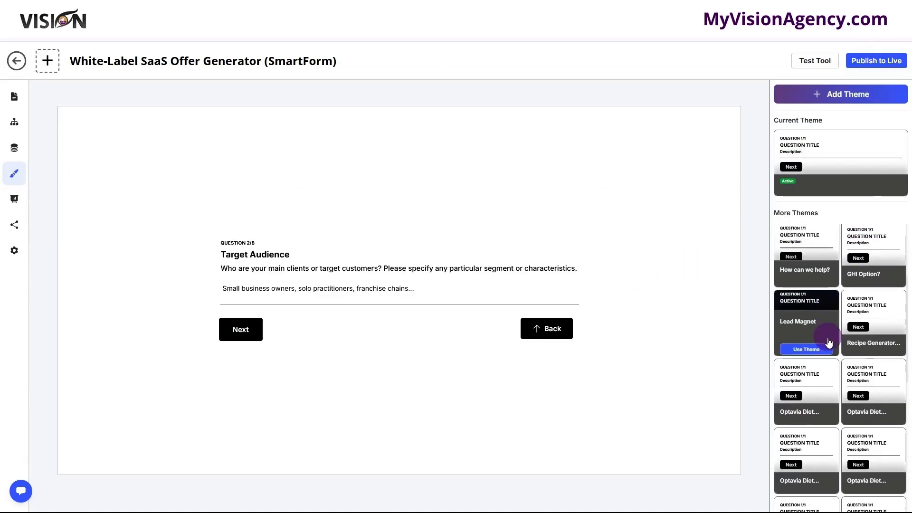
{"action": "scroll", "coordinate": [830, 366], "scroll_direction": "down", "scroll_amount": 5}
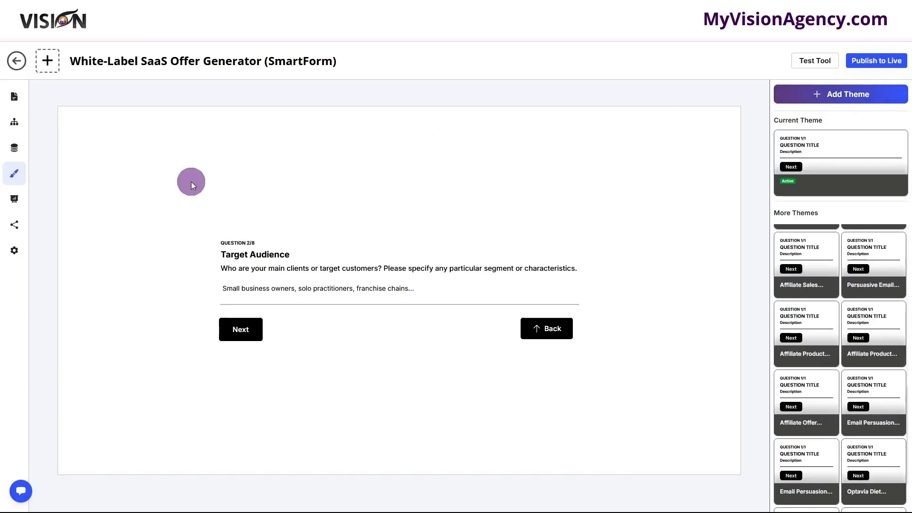
{"action": "left_click", "coordinate": [14, 198]}
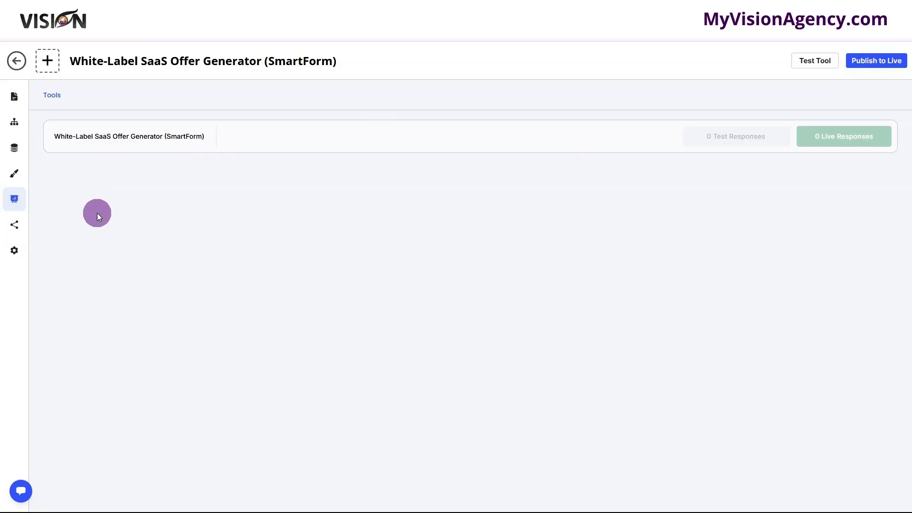
{"action": "left_click", "coordinate": [14, 226]}
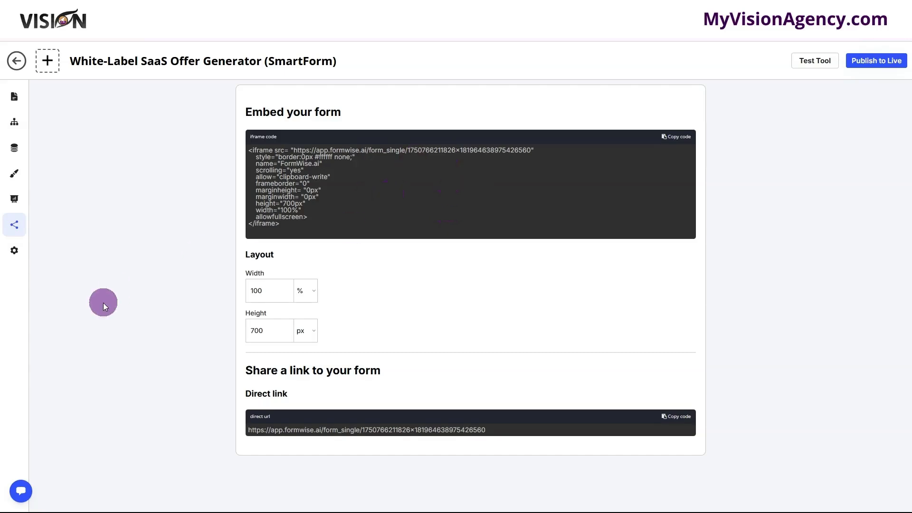
- Restrict the SmartForm's embedding to a URL List and turn Chat Mode on in its settings
{"action": "left_click", "coordinate": [10, 257]}
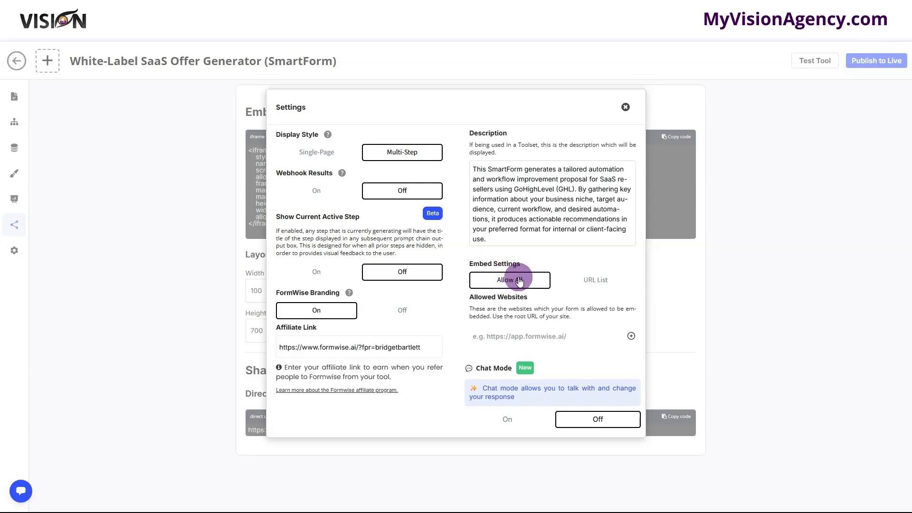
{"action": "left_click", "coordinate": [597, 283]}
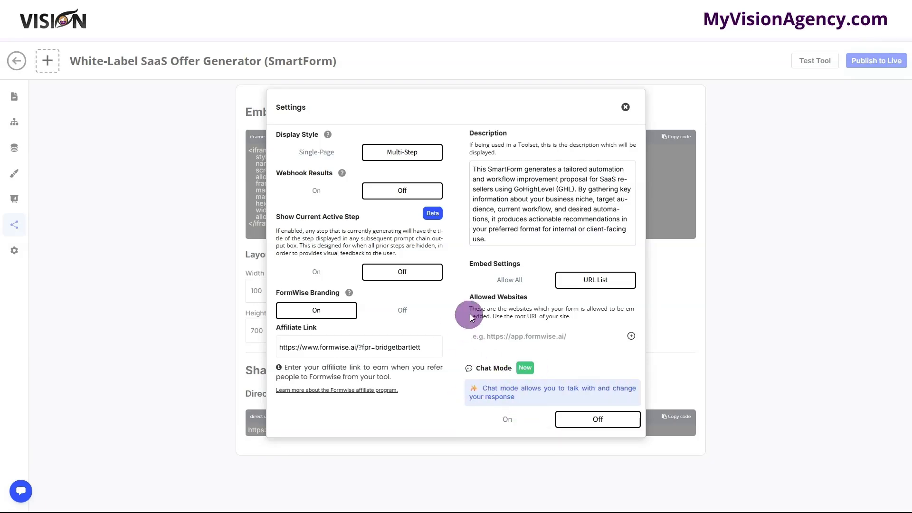
{"action": "left_click", "coordinate": [500, 422]}
{"action": "left_click", "coordinate": [706, 251]}
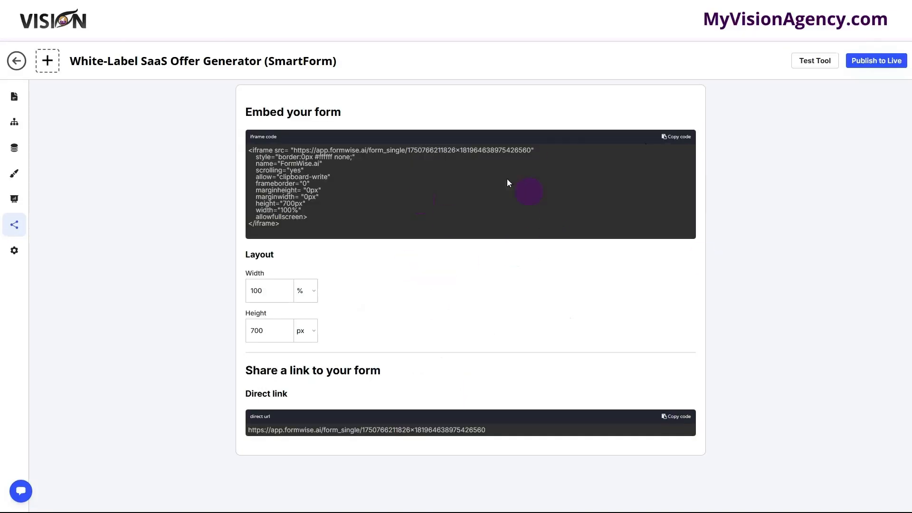
- Publish the SmartForm to live and copy its iframe embed code
{"action": "left_click", "coordinate": [864, 61]}
{"action": "left_click", "coordinate": [847, 174]}
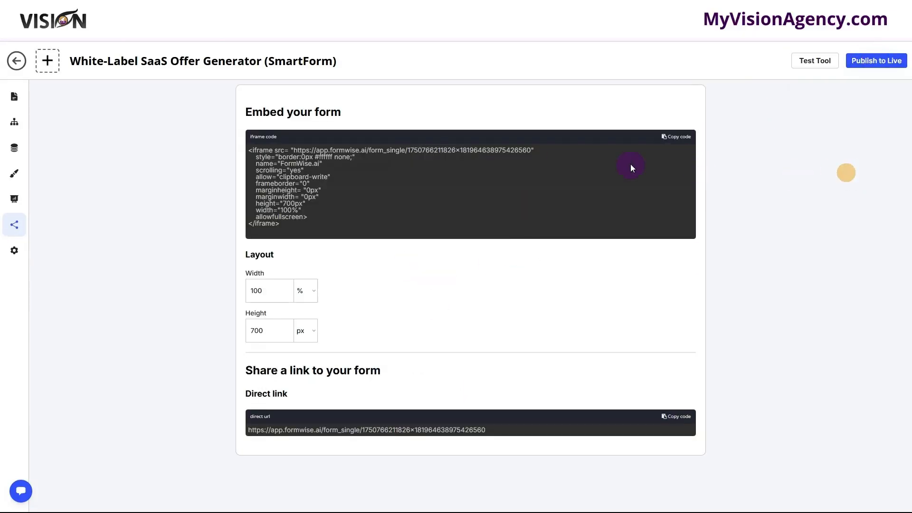
{"action": "left_click", "coordinate": [420, 155]}
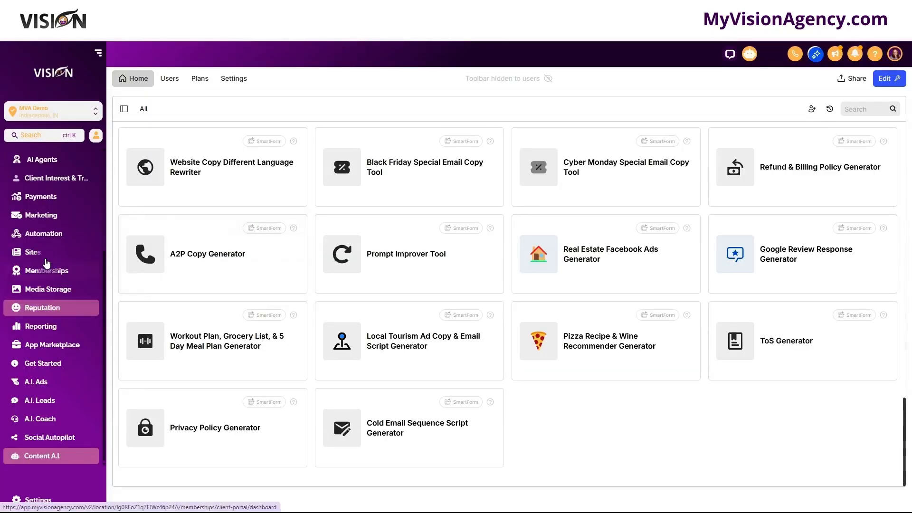
- Switch to the Vision agency platform, create a blank funnel named Test with a Home step, and open that page for editing
{"action": "left_click", "coordinate": [37, 253]}
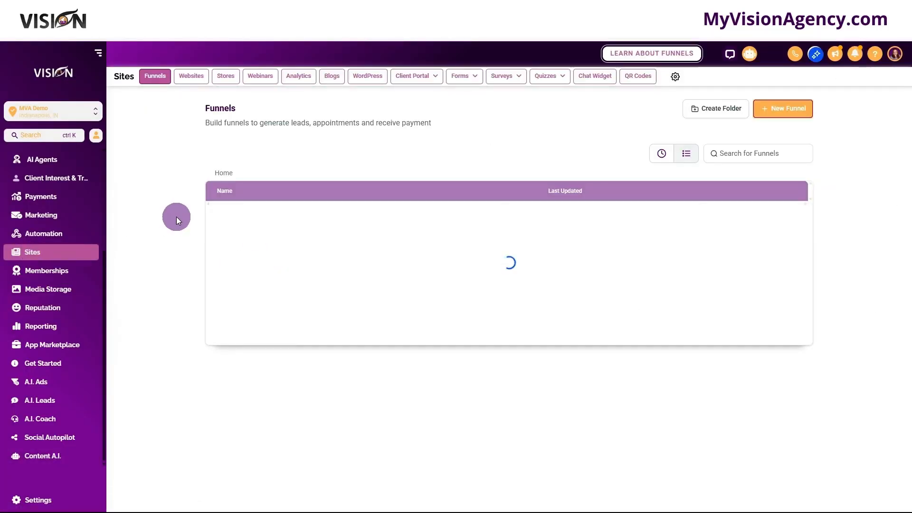
{"action": "left_click", "coordinate": [772, 114]}
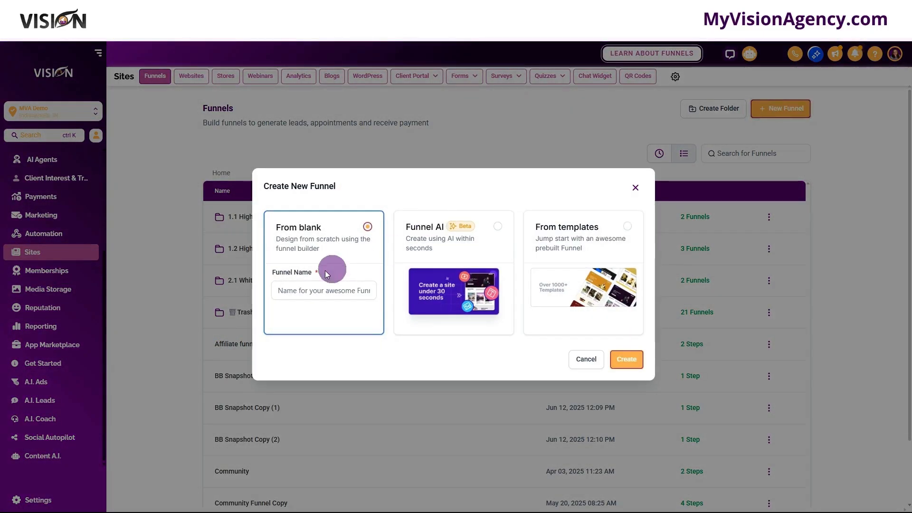
{"action": "left_click", "coordinate": [327, 291]}
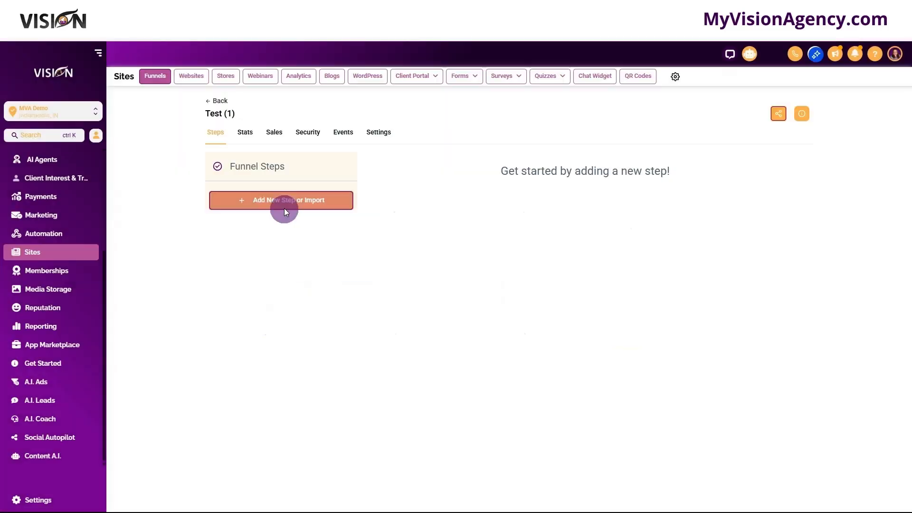
{"action": "left_click", "coordinate": [284, 205]}
{"action": "left_click", "coordinate": [427, 228]}
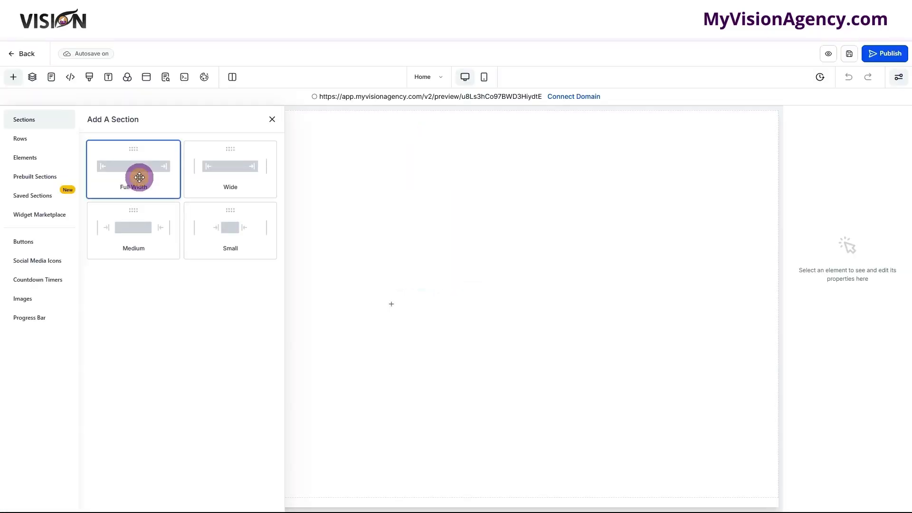
- Build three stacked full-width sections on the page, the first gray, the second white and the third black
{"action": "left_click_drag", "start_coordinate": [139, 176], "coordinate": [446, 142]}
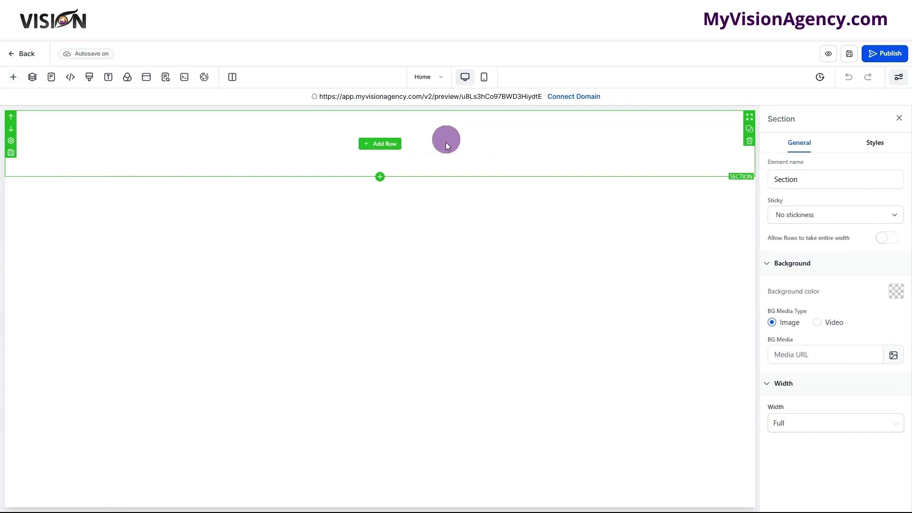
{"action": "left_click", "coordinate": [750, 129]}
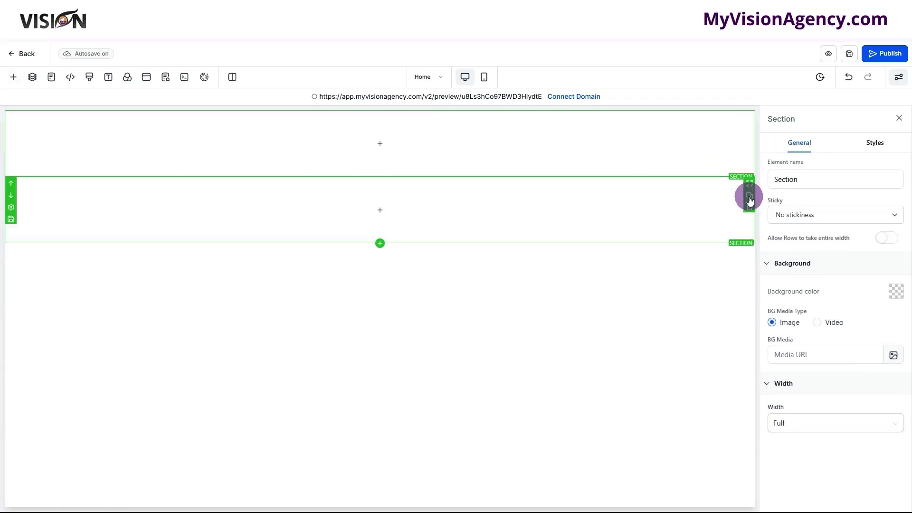
{"action": "left_click", "coordinate": [893, 295]}
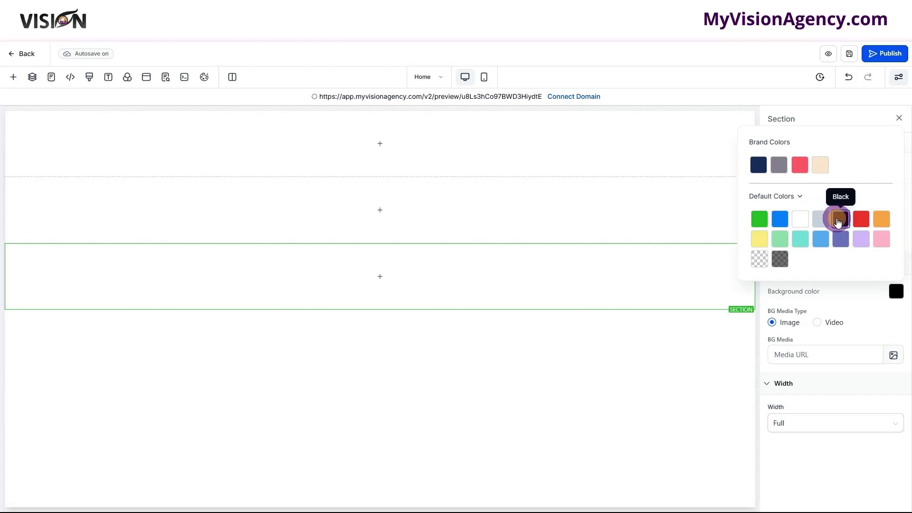
{"action": "left_click", "coordinate": [840, 219]}
{"action": "left_click", "coordinate": [665, 127]}
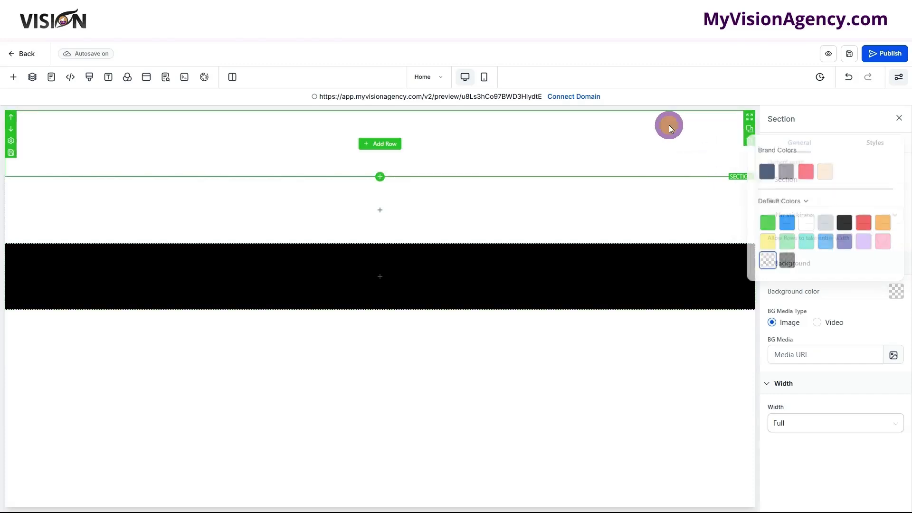
{"action": "left_click", "coordinate": [902, 293]}
{"action": "left_click", "coordinate": [779, 165]}
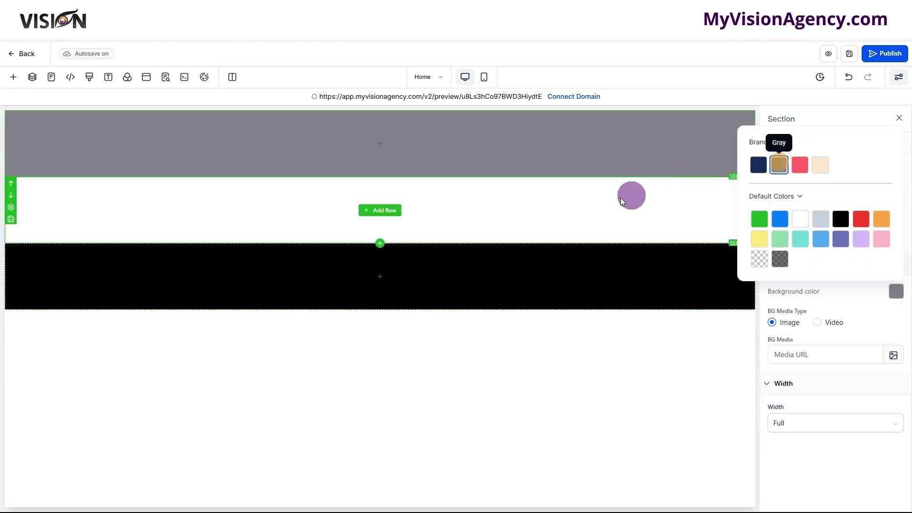
{"action": "left_click", "coordinate": [611, 199]}
{"action": "left_click", "coordinate": [897, 293]}
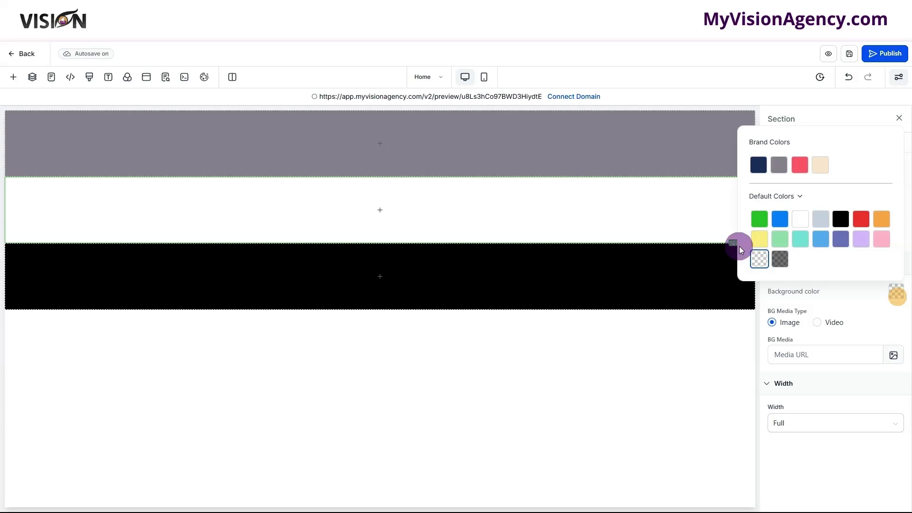
{"action": "left_click", "coordinate": [800, 219]}
{"action": "left_click", "coordinate": [443, 213]}
- Add a 1 Column row to the white middle section and place a Custom HTML/Javascript element in it
{"action": "left_click", "coordinate": [380, 210]}
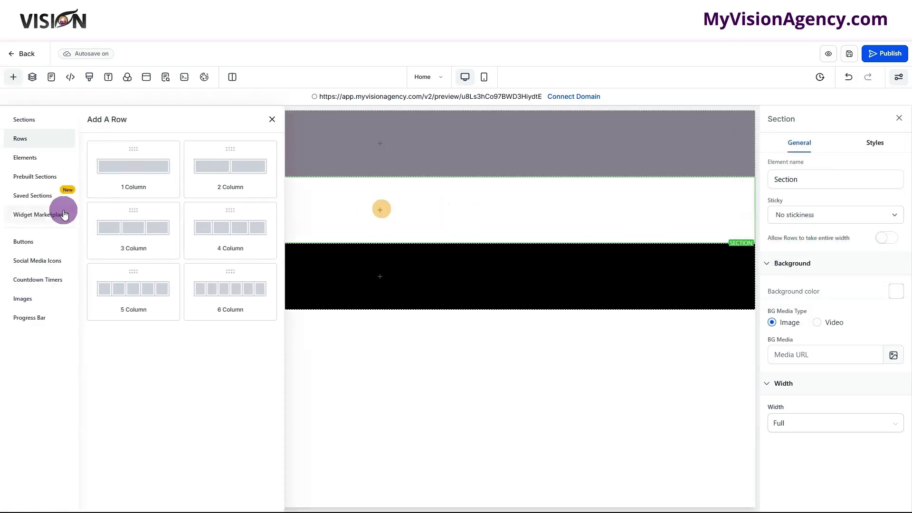
{"action": "left_click_drag", "start_coordinate": [133, 178], "coordinate": [408, 241]}
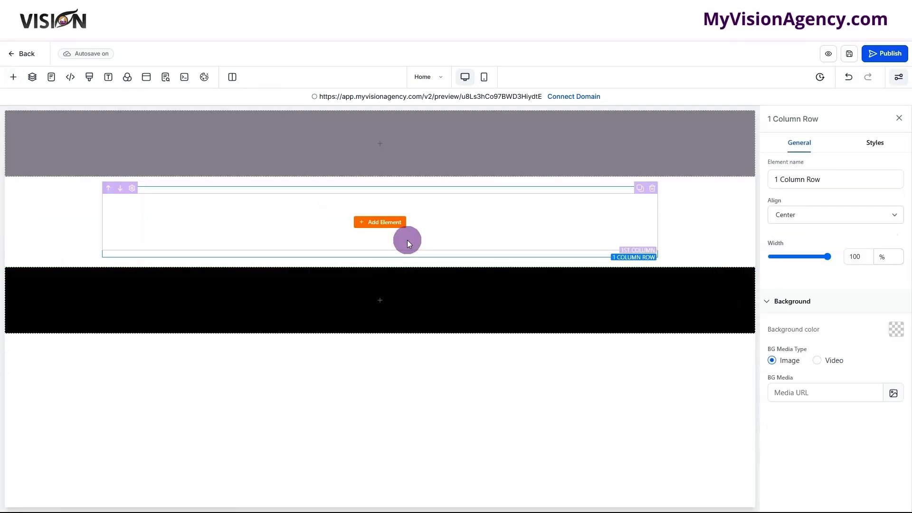
{"action": "left_click", "coordinate": [391, 222]}
{"action": "scroll", "coordinate": [193, 339], "scroll_direction": "down", "scroll_amount": 2}
{"action": "scroll", "coordinate": [194, 338], "scroll_direction": "down", "scroll_amount": 5}
{"action": "left_click_drag", "start_coordinate": [117, 242], "coordinate": [393, 210]}
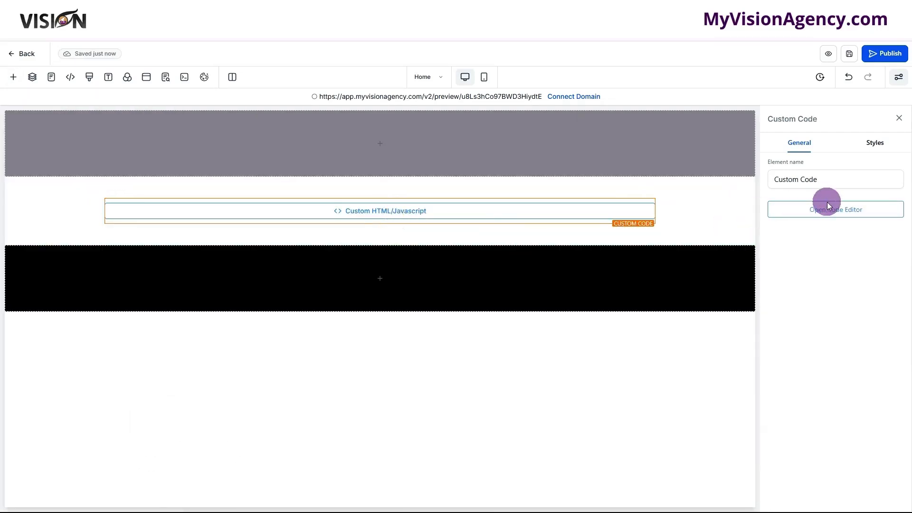
- Paste the SmartForm's iframe code into the custom code element, save it, and render the custom code on the page
{"action": "left_click", "coordinate": [830, 218]}
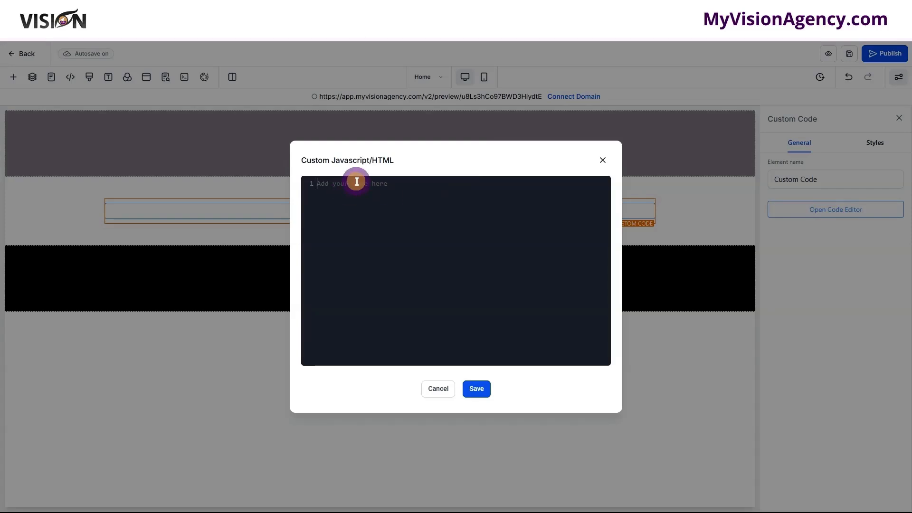
{"action": "key", "text": "ctrl+v"}
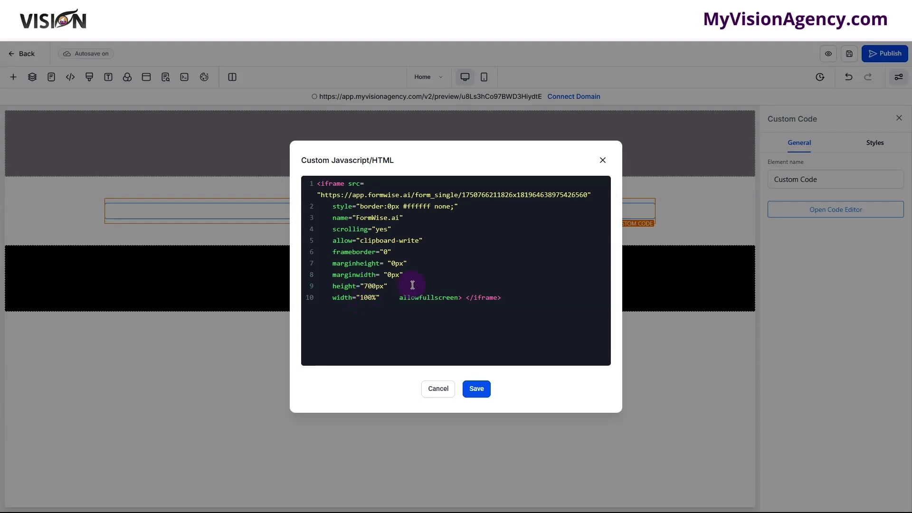
{"action": "left_click", "coordinate": [481, 393]}
{"action": "left_click", "coordinate": [481, 393]}
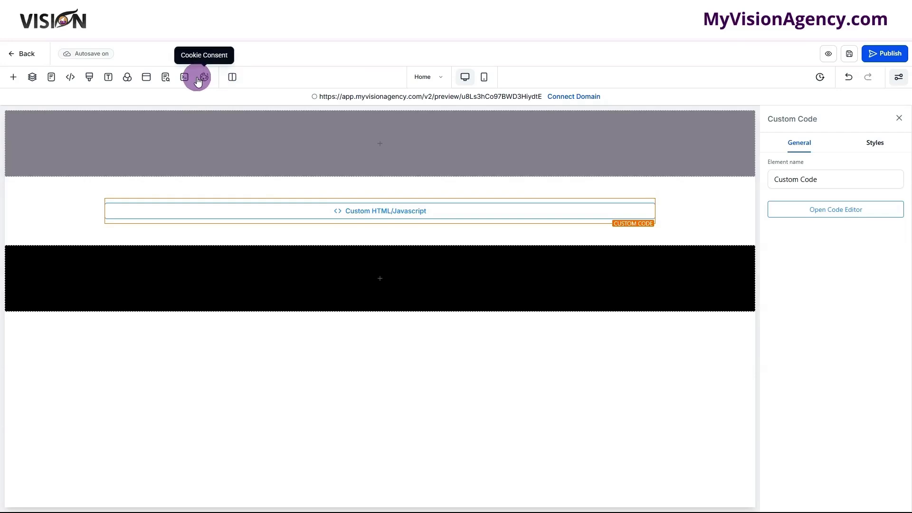
{"action": "left_click", "coordinate": [184, 78]}
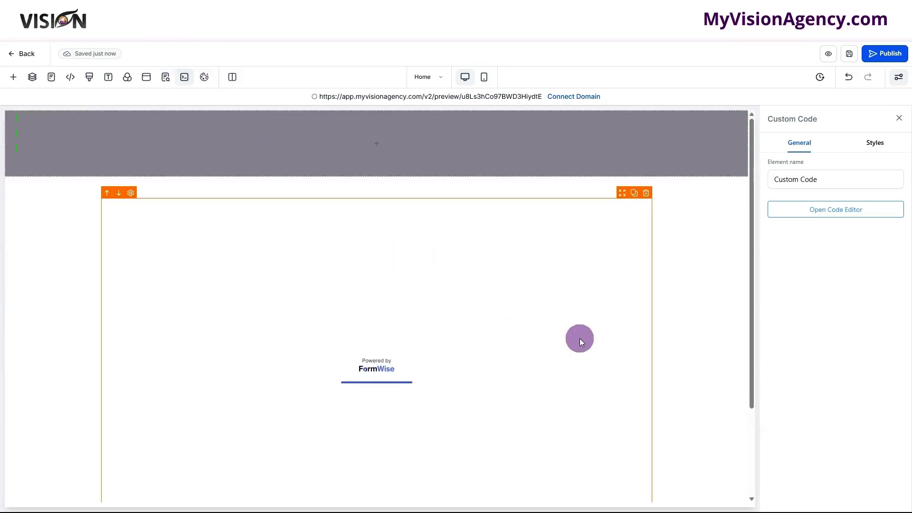
{"action": "scroll", "coordinate": [695, 381], "scroll_direction": "down", "scroll_amount": 1}
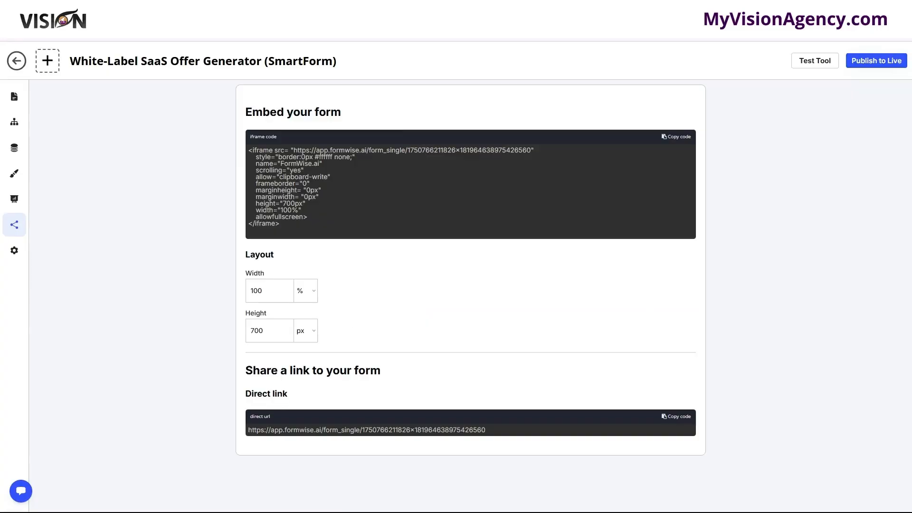
- Return to the SmartForm's settings in FormWise and set its embed settings to Allow All
{"action": "left_click", "coordinate": [14, 250]}
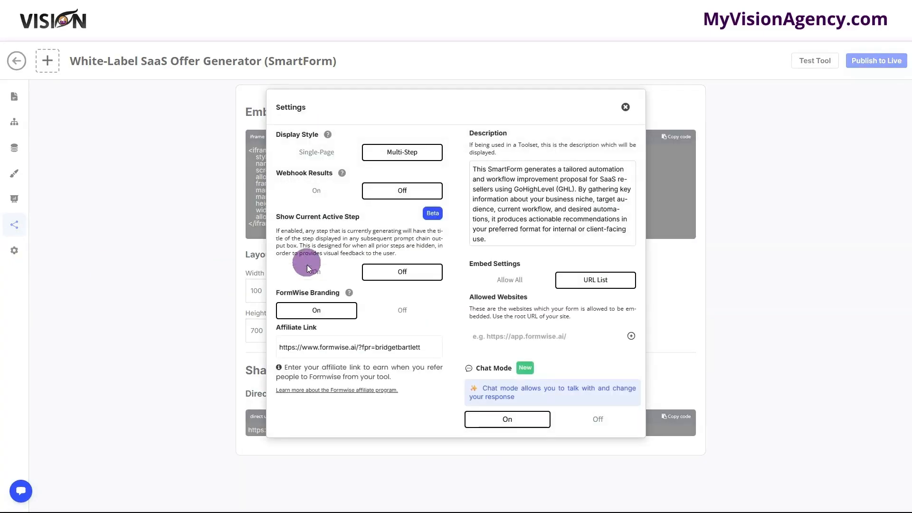
{"action": "left_click", "coordinate": [526, 277]}
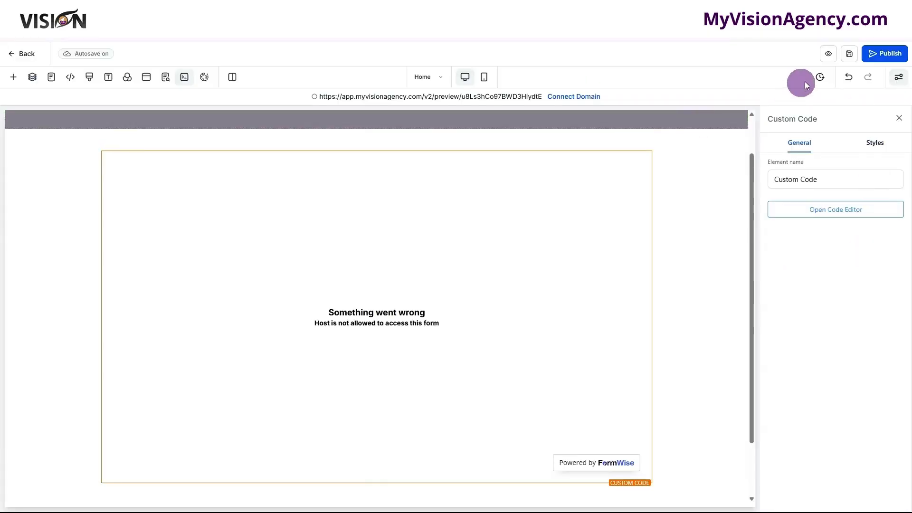
- Save the funnel page in the Vision builder and open its preview to check the embedded form
{"action": "left_click", "coordinate": [849, 53]}
{"action": "left_click", "coordinate": [494, 98]}
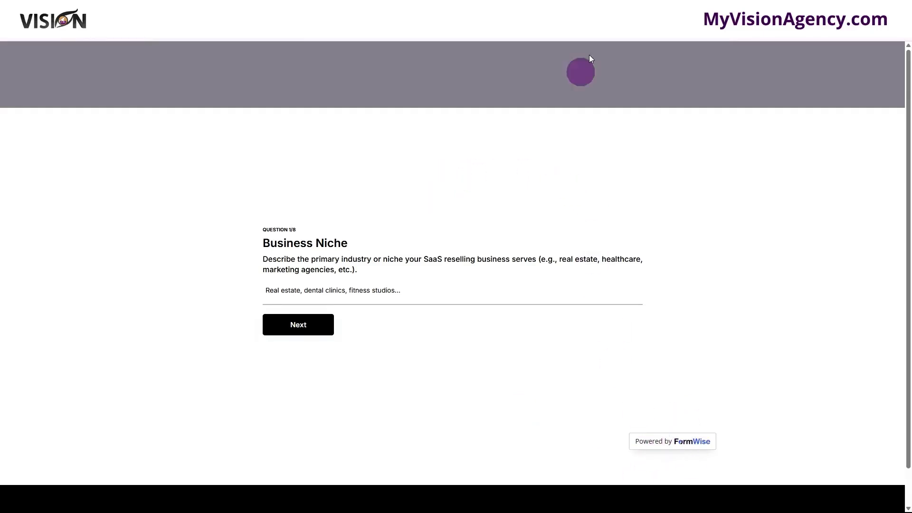
- Return to the White-Label SaaS Offer Generator in FormWise and reopen its settings to review the embed and branding options
{"action": "left_click", "coordinate": [642, 8]}
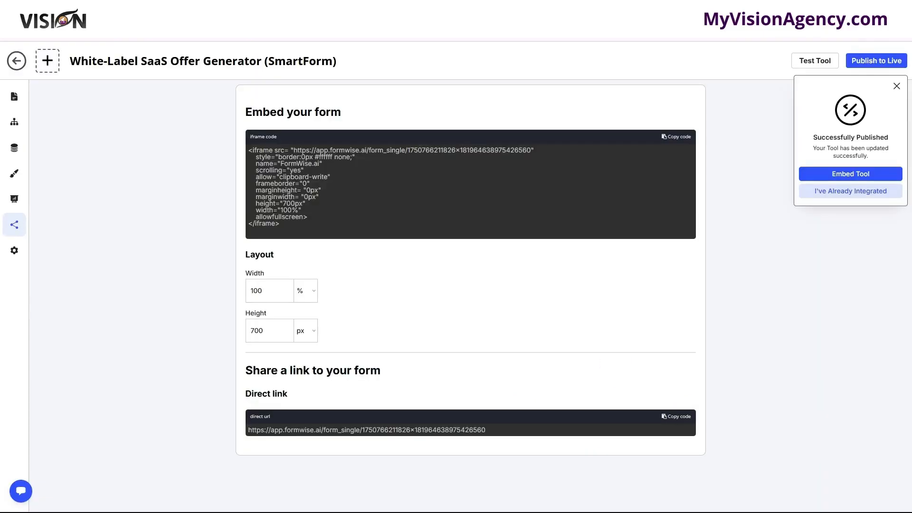
{"action": "left_click", "coordinate": [14, 249]}
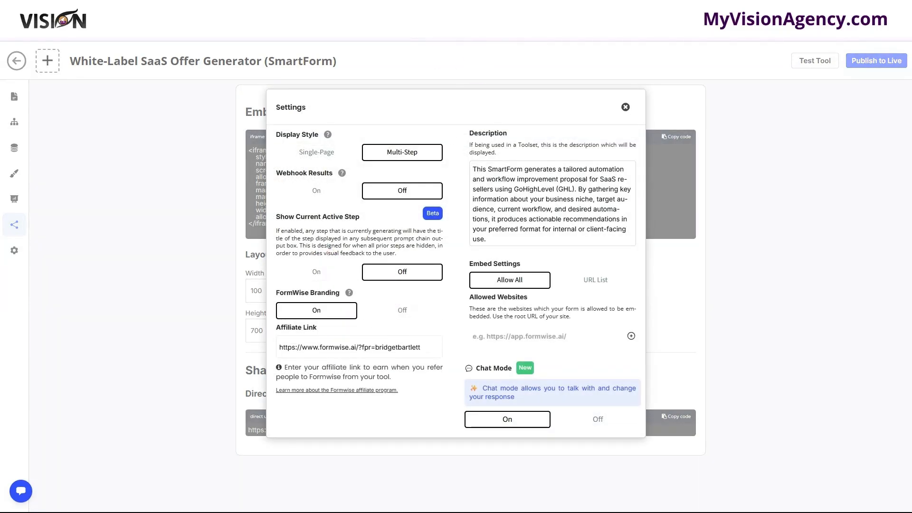
- Leave the SmartForm and view FormWise's GoHighLevel integration and HighLevel Portal pages
{"action": "left_click", "coordinate": [66, 165]}
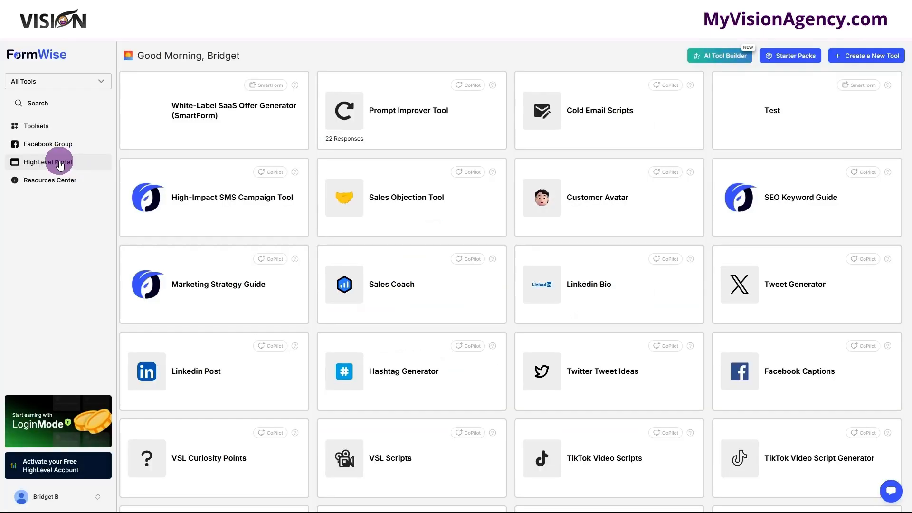
{"action": "left_click", "coordinate": [59, 166]}
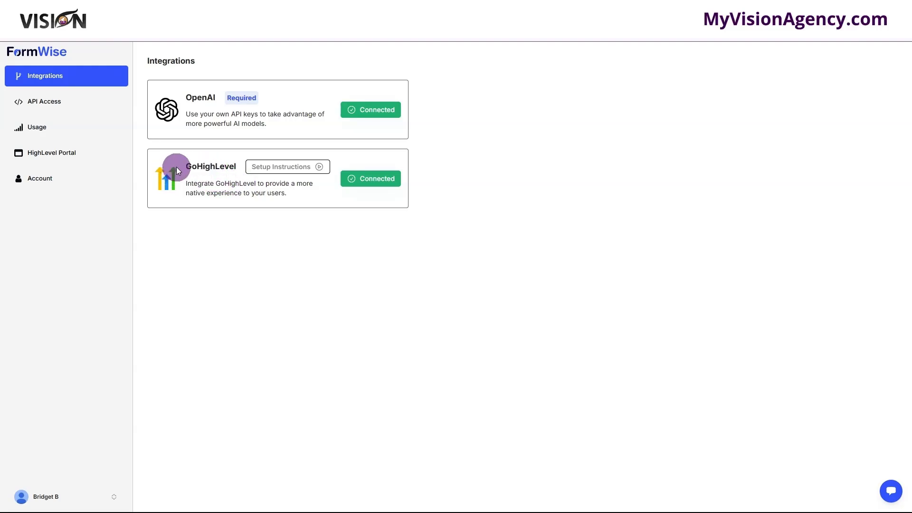
{"action": "left_click", "coordinate": [72, 159]}
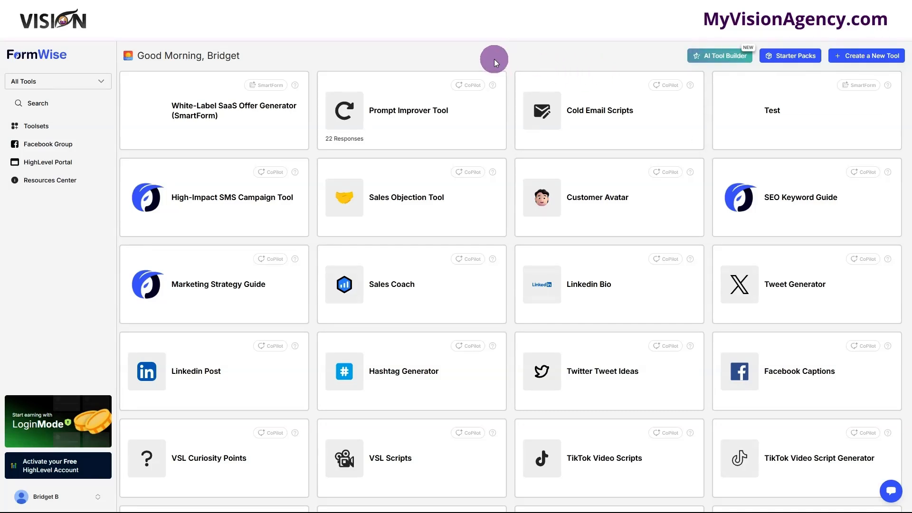
- In AI Tool Builder, describe a smartform for GHL Resellers to create a facebook post encouraging free trials of their own whitelabel brand, and enhance the prompt
{"action": "left_click", "coordinate": [710, 57]}
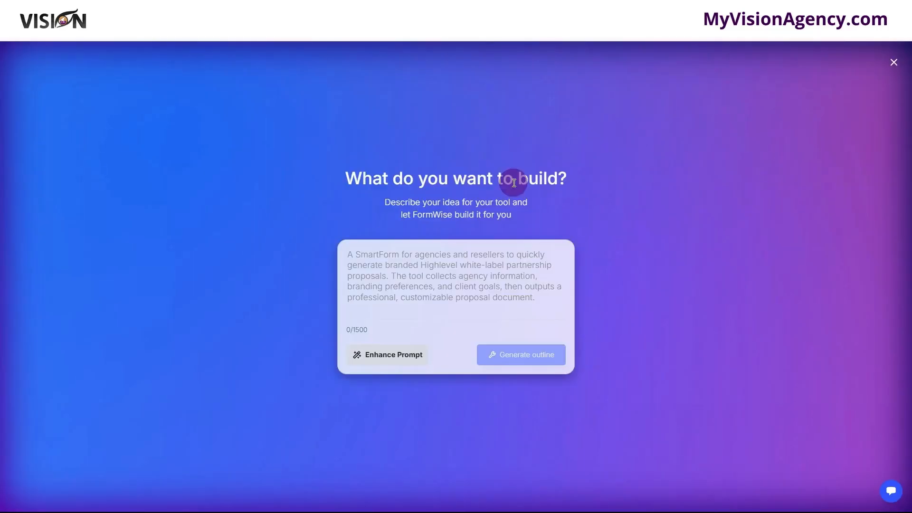
{"action": "left_click", "coordinate": [412, 258]}
{"action": "type", "text": "A smartform for GHL Resellers to create a facebook post that encourages their target client to create a free trial of their own whitelabel brand"}
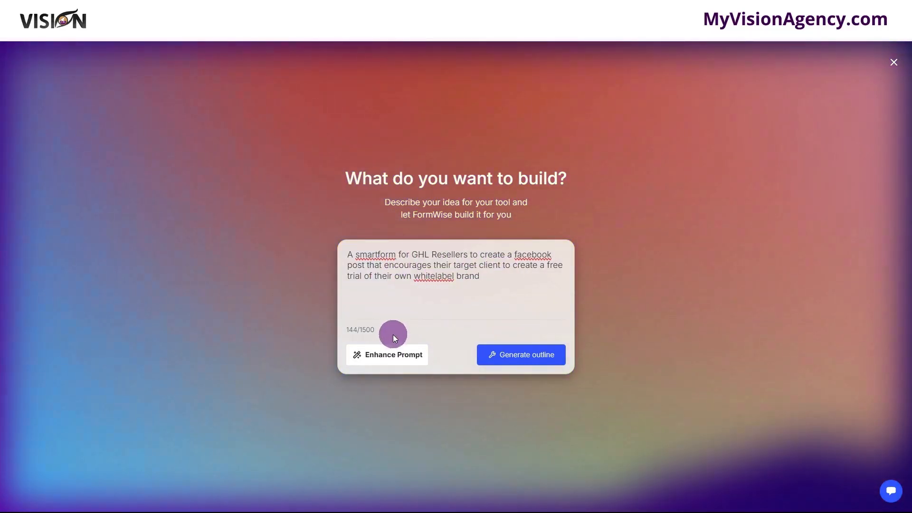
{"action": "left_click", "coordinate": [389, 355]}
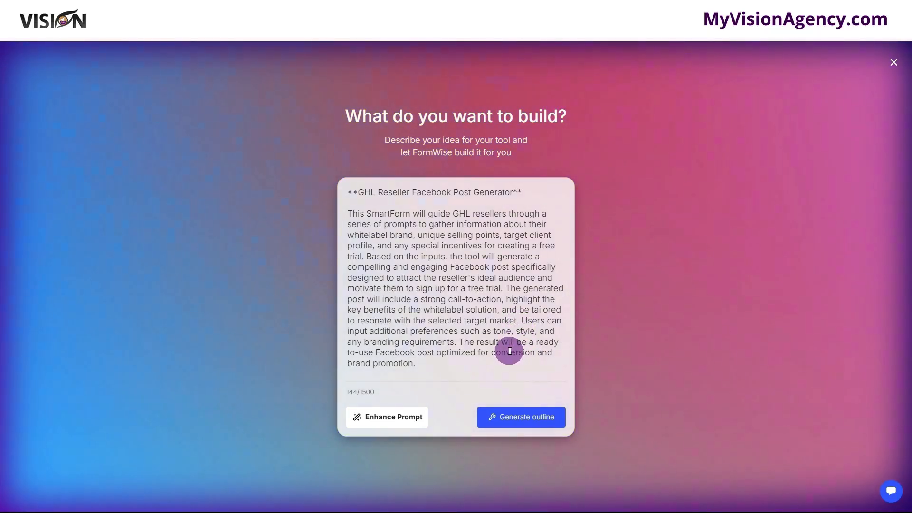
- Generate the outline from the enhanced Facebook post prompt, build the tool from it, and open the generated tool
{"action": "left_click", "coordinate": [523, 422]}
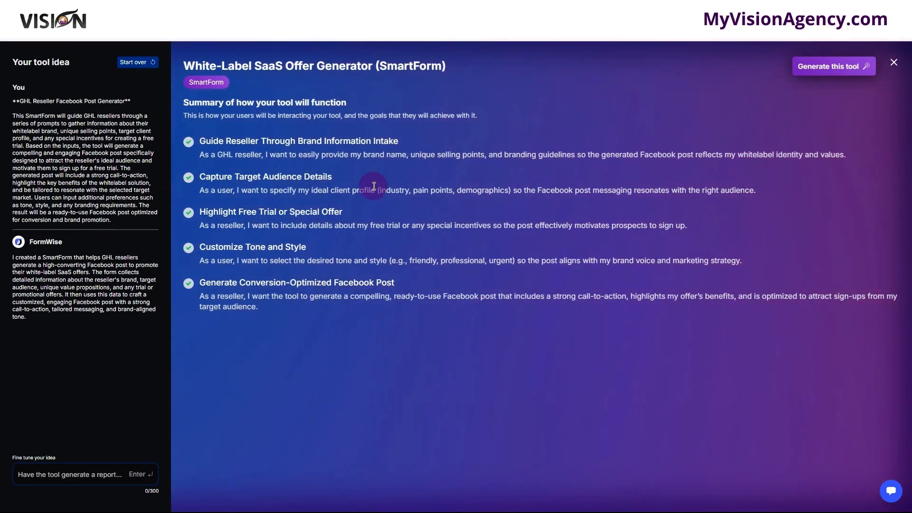
{"action": "left_click", "coordinate": [834, 69]}
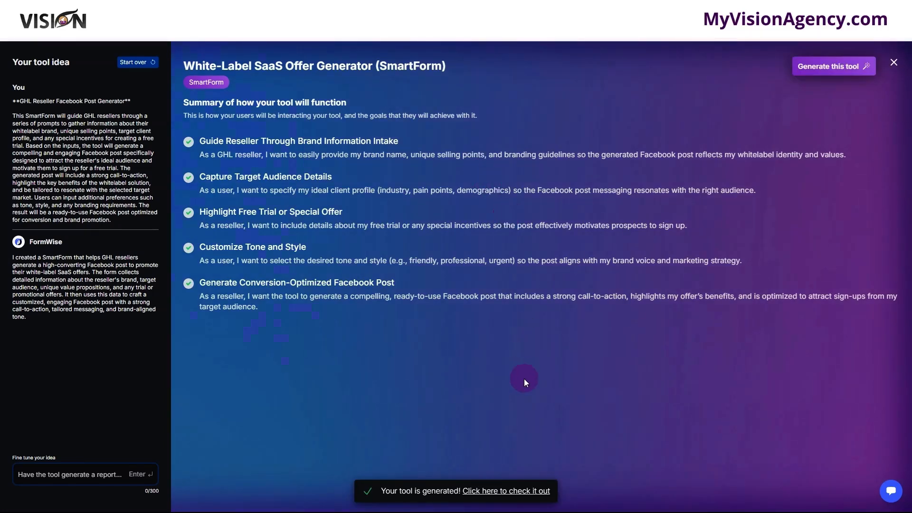
{"action": "left_click", "coordinate": [497, 491]}
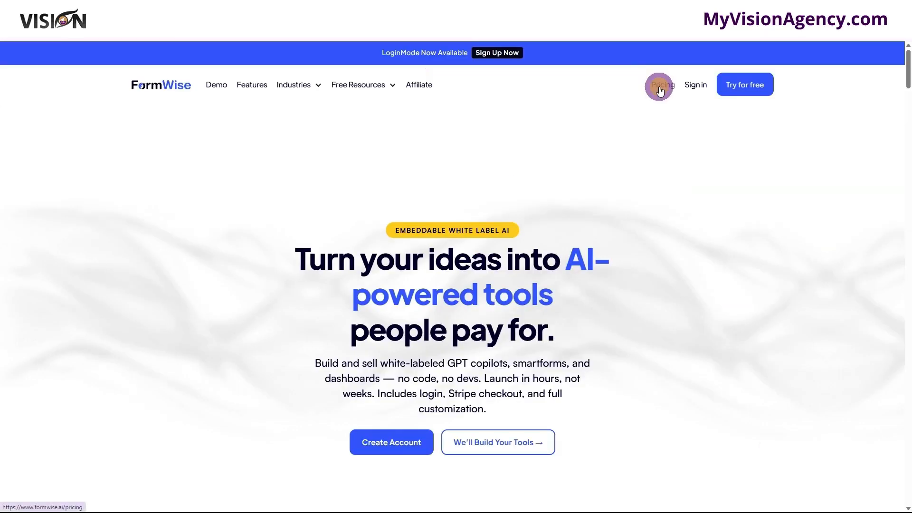
- Open the FormWise website's pricing page and compare the Pro, Agency and Enterprise plans
{"action": "left_click", "coordinate": [660, 89]}
{"action": "scroll", "coordinate": [743, 313], "scroll_direction": "down", "scroll_amount": 3}
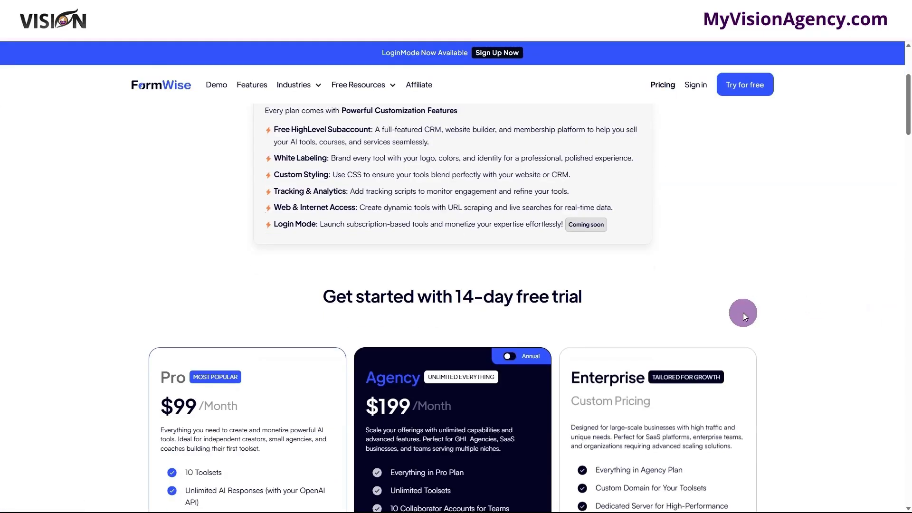
{"action": "scroll", "coordinate": [743, 312], "scroll_direction": "down", "scroll_amount": 5}
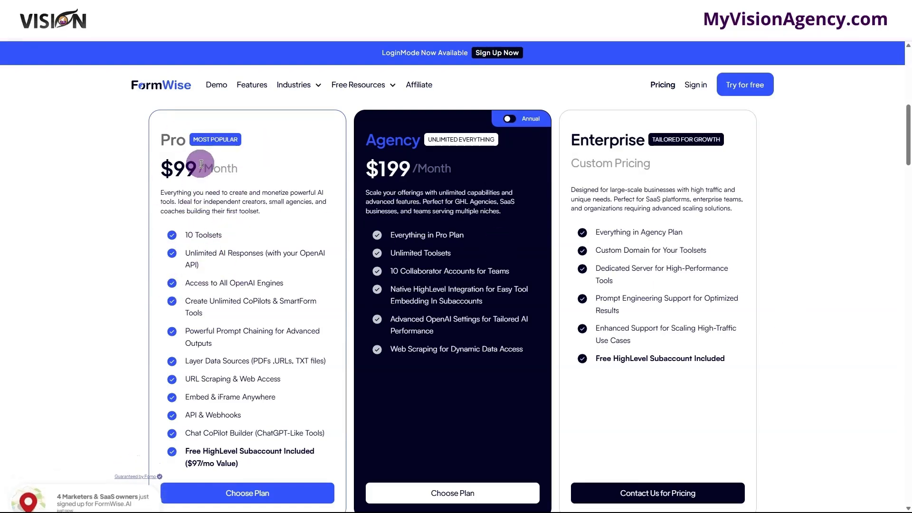
{"action": "scroll", "coordinate": [242, 230], "scroll_direction": "down", "scroll_amount": 2}
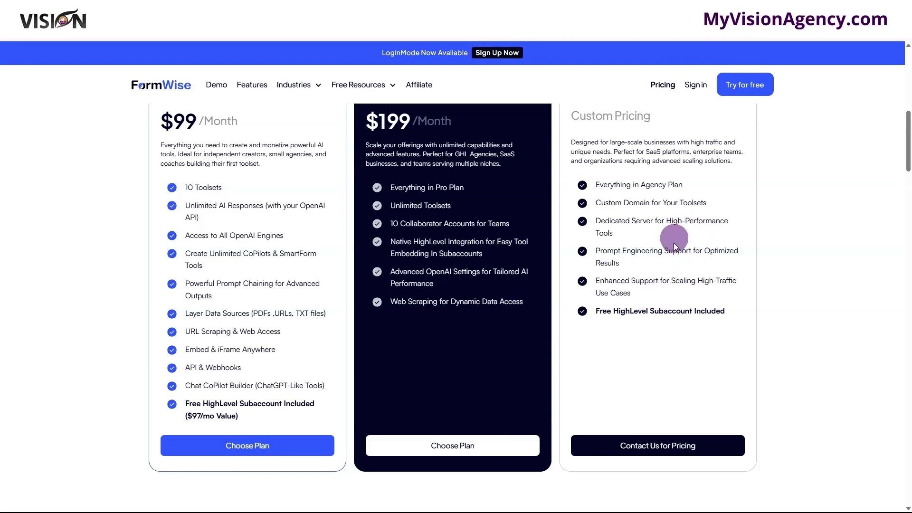
{"action": "scroll", "coordinate": [678, 250], "scroll_direction": "up", "scroll_amount": 1}
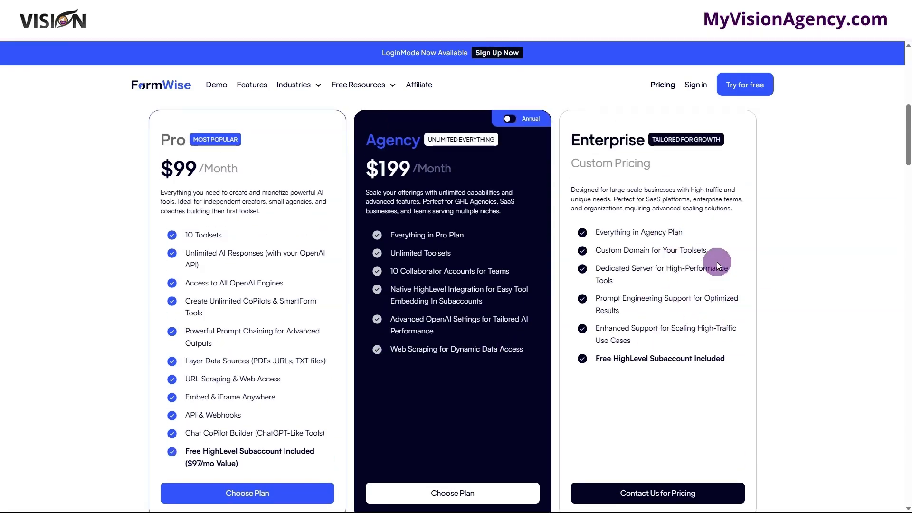